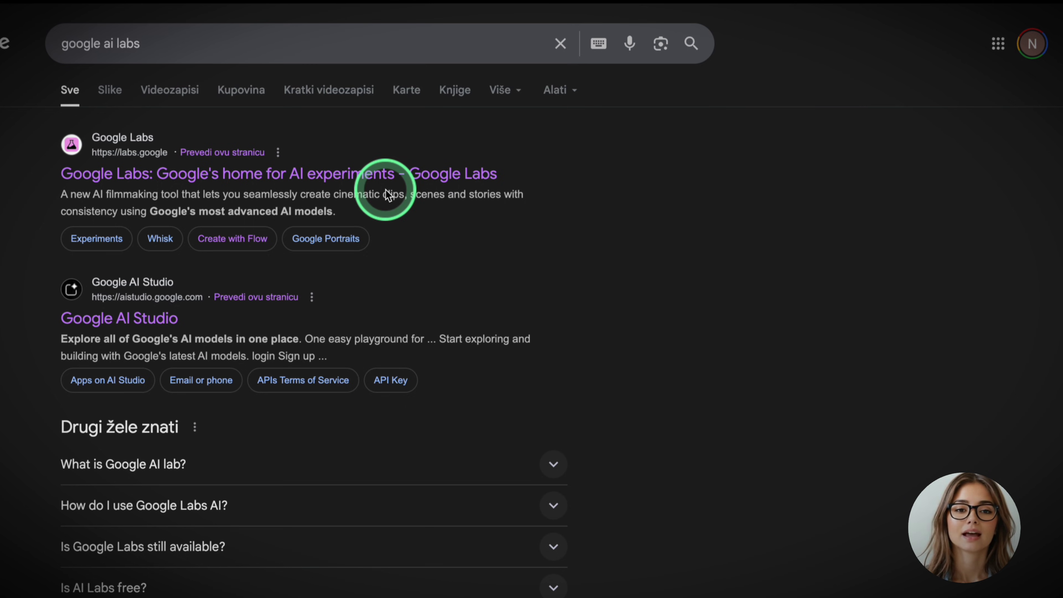
Step: Open the Google Labs site's About page and scroll the Experiments grid down to Whisk
click(354, 176)
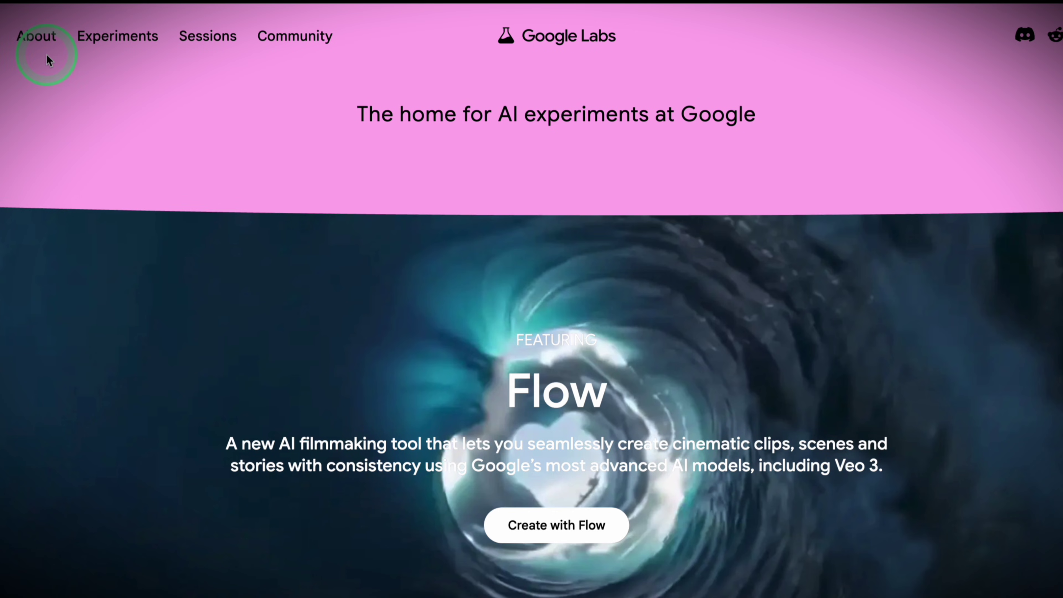
click(34, 38)
scroll(159, 349, down, 10)
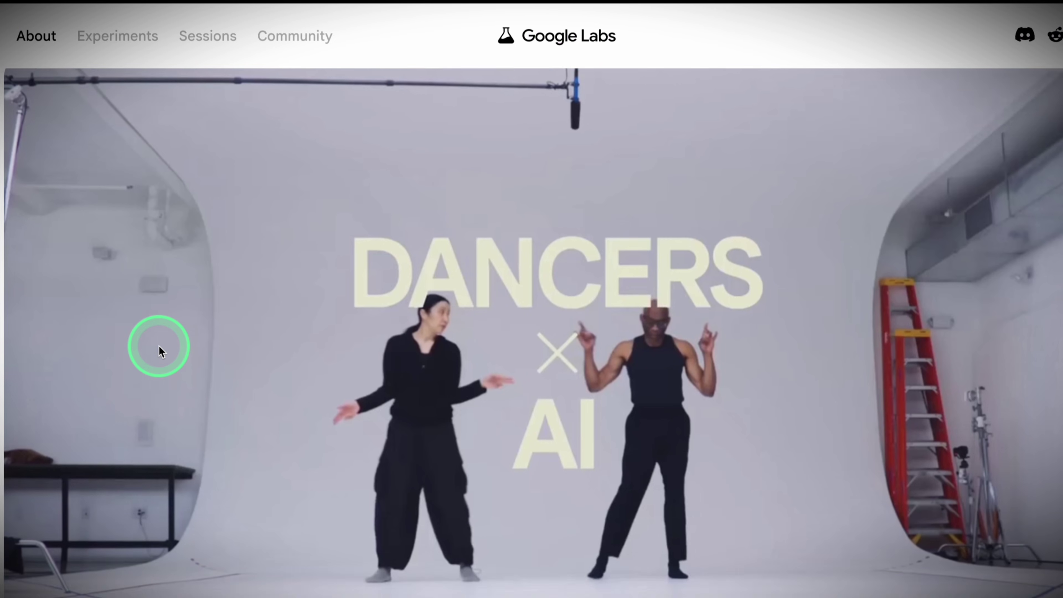
scroll(159, 350, down, 3)
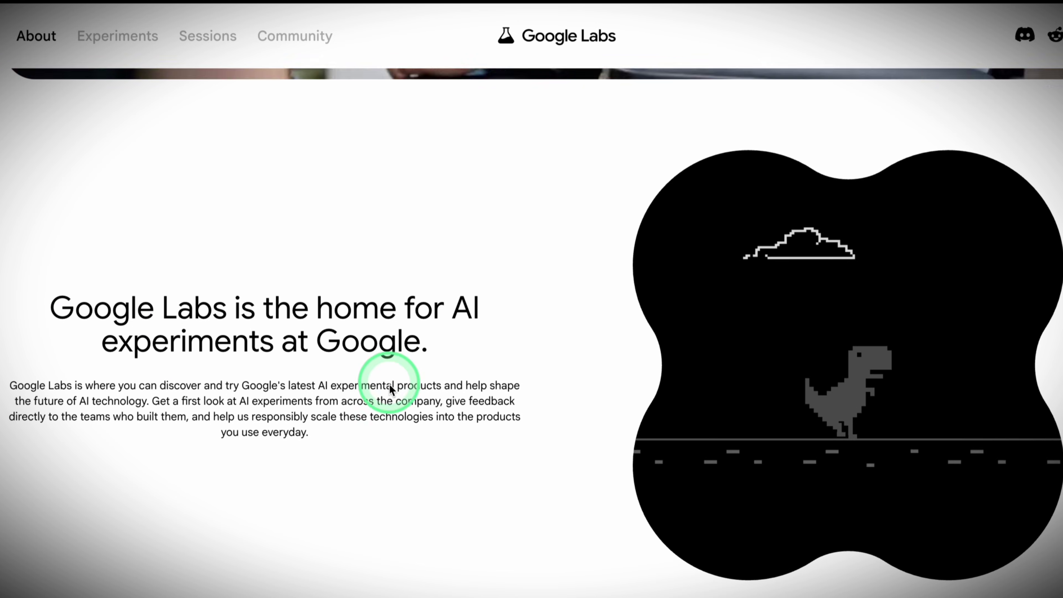
scroll(266, 482, down, 4)
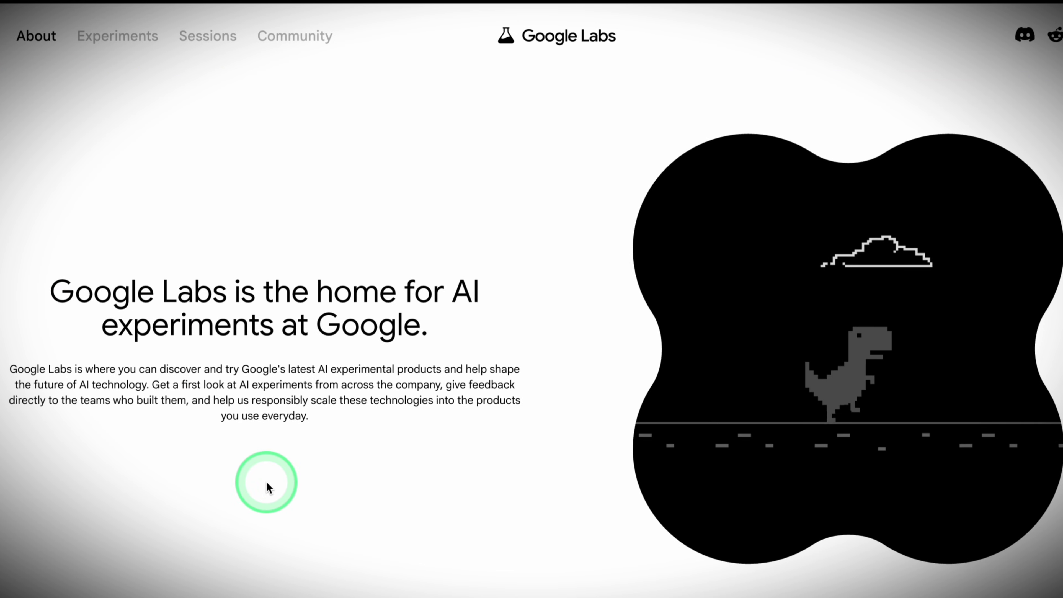
scroll(266, 483, down, 6)
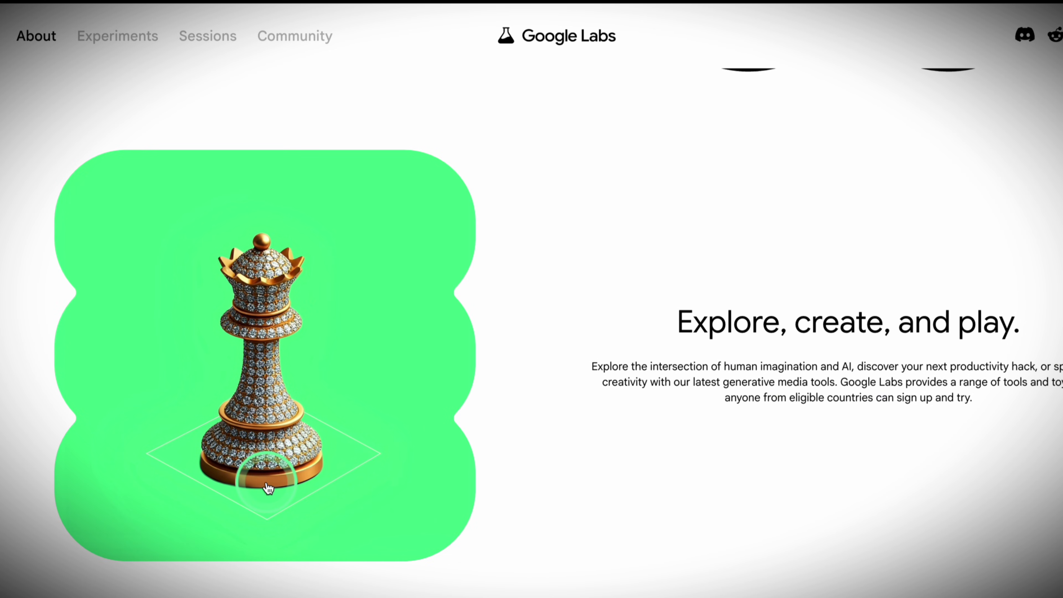
scroll(268, 487, down, 15)
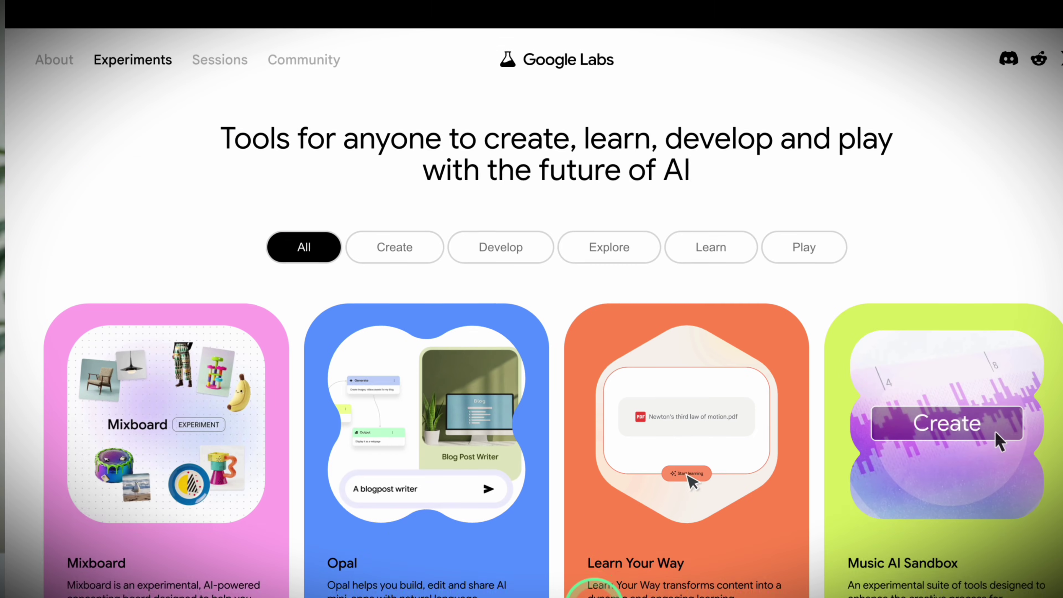
scroll(553, 335, down, 15)
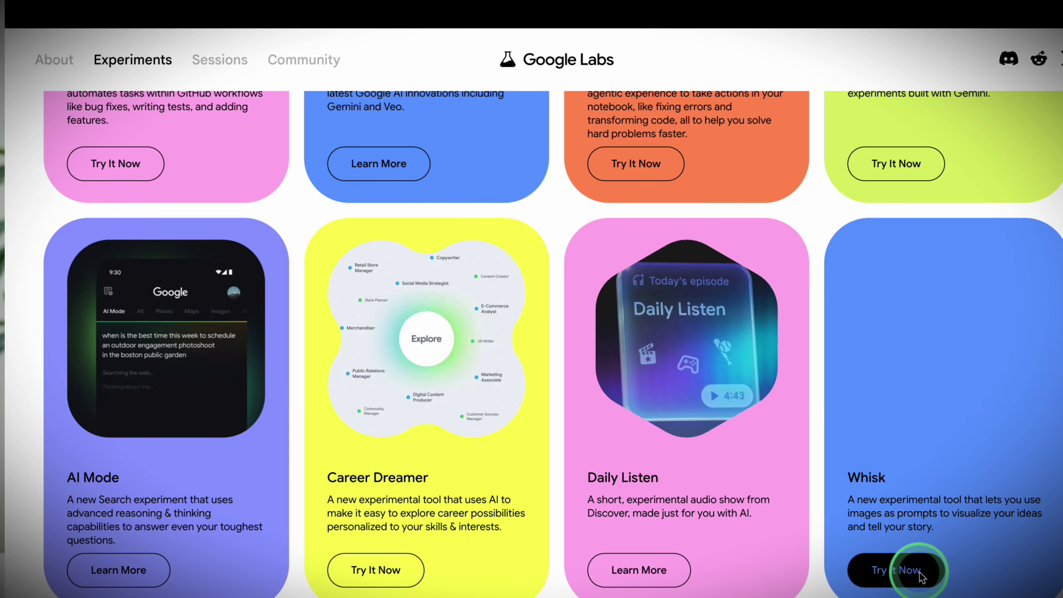
Step: Launch Whisk via Try It Now and Enter Tool, closing the Precise Mode + Veo 3 notice
click(920, 575)
click(574, 240)
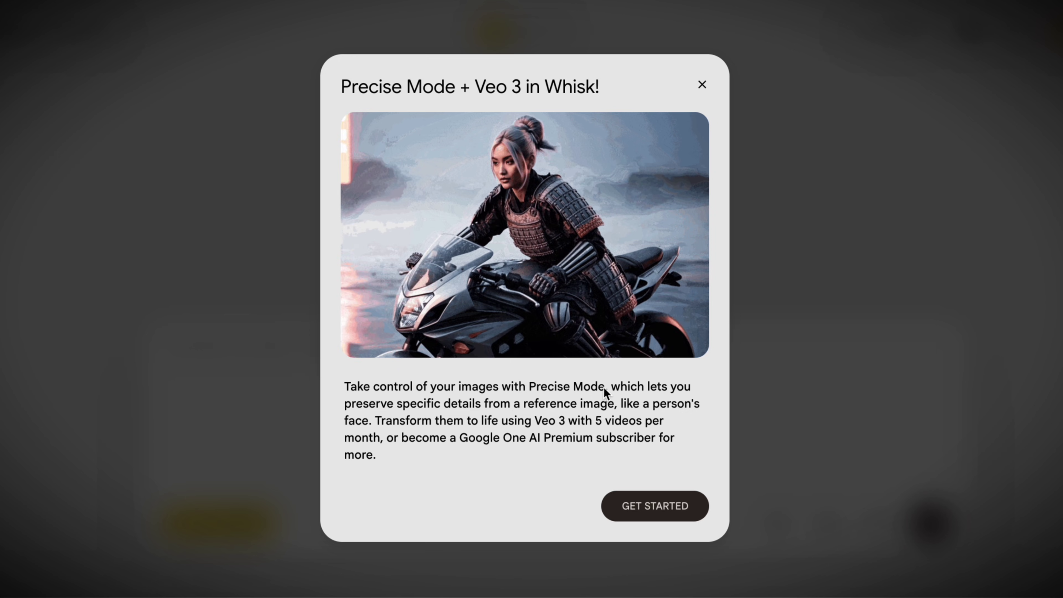
click(54, 50)
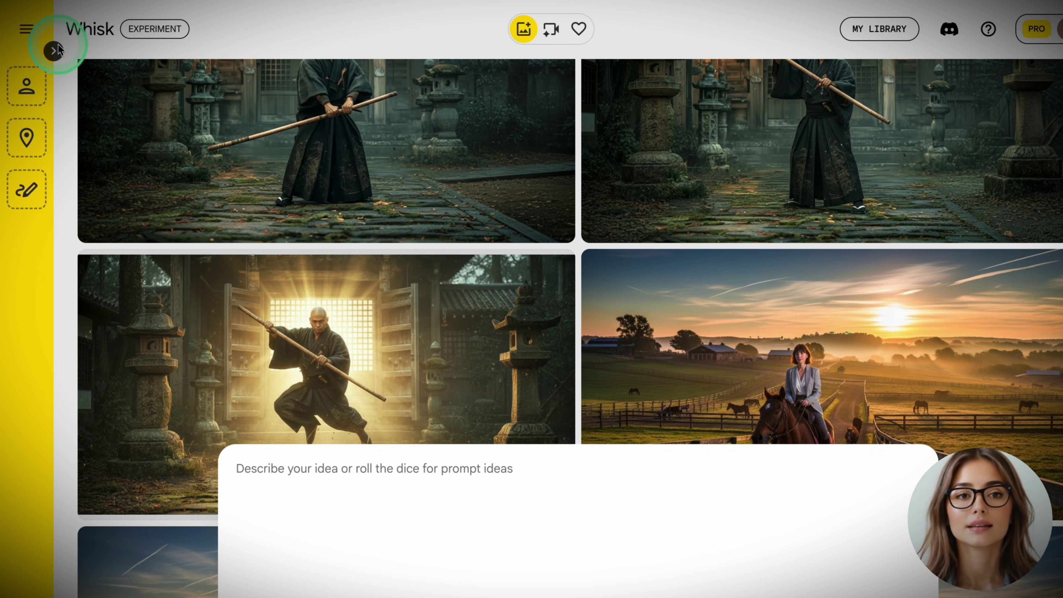
Step: Upload girl.png as the Whisk subject image
click(54, 50)
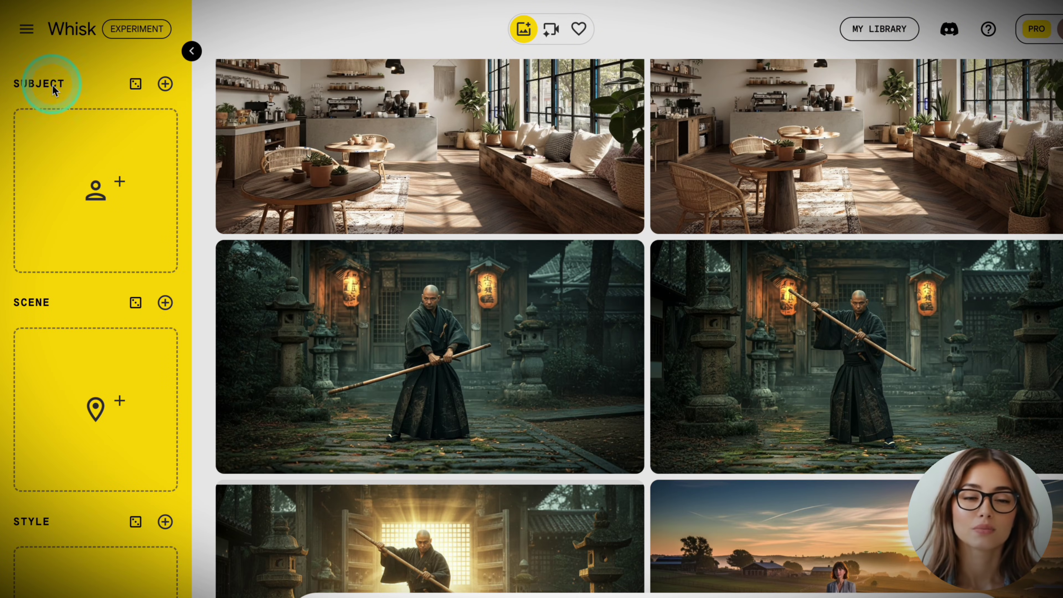
click(47, 307)
click(29, 532)
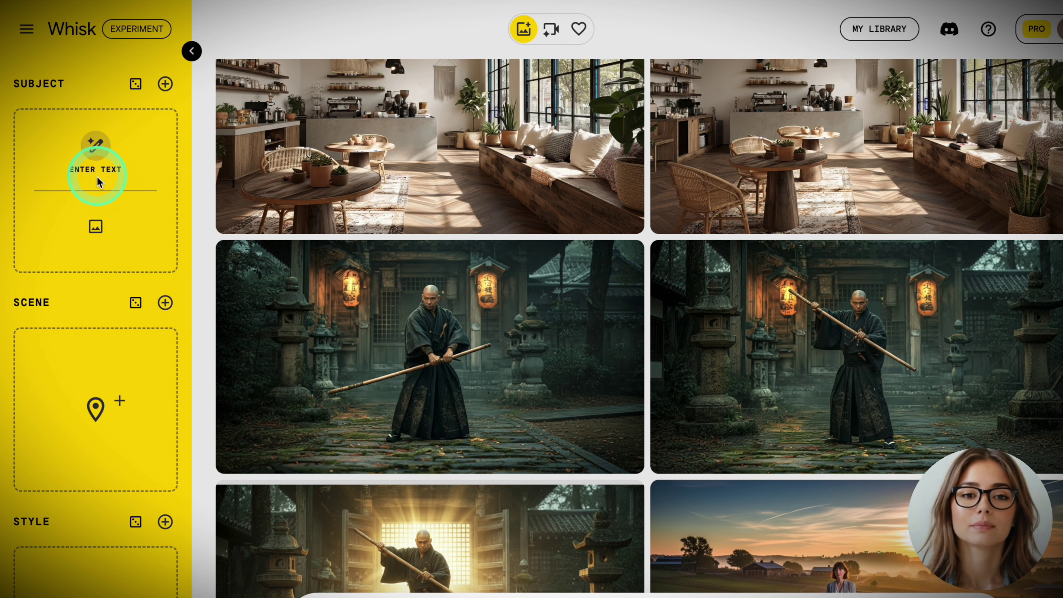
click(96, 242)
click(280, 309)
click(903, 517)
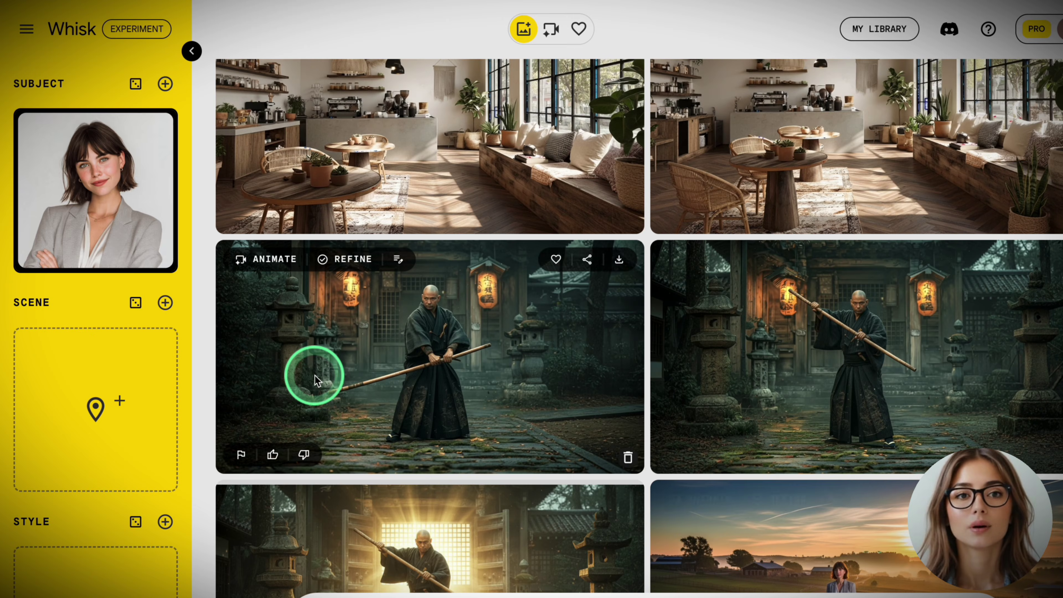
Step: Generate a horse-ranch-at-sunrise scene image from a pasted text prompt
mouse_move(131, 379)
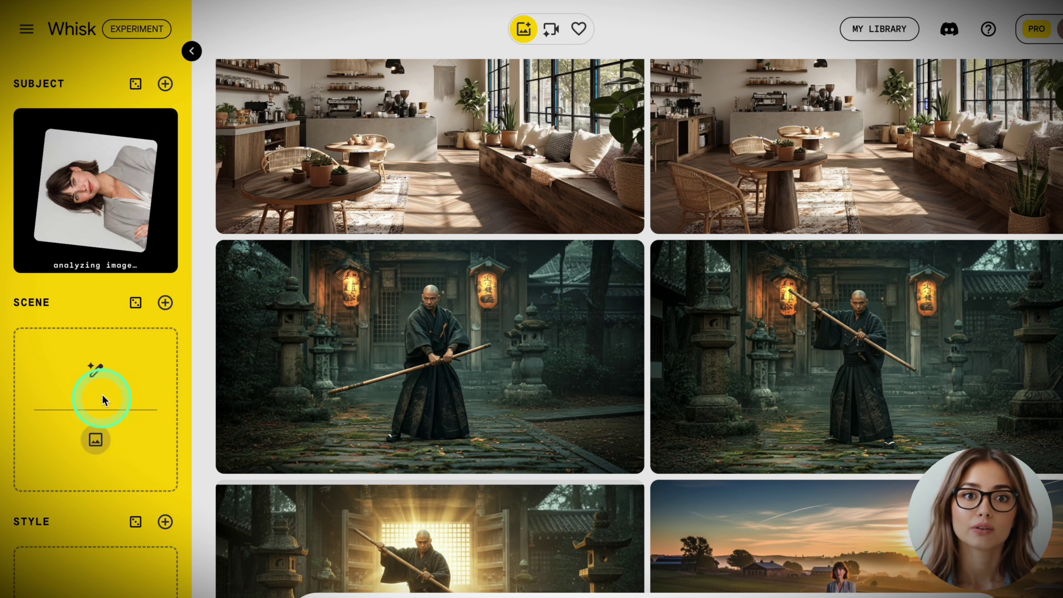
click(110, 381)
click(373, 280)
text(A wide view of a horse ranch at sunrise, wooden fences stretching across green fields, several horses grazing and moving around, a rustic red barn and a stable in the background, dirt paths leading through the ranch, soft golden light, peaceful and realistic atmosphere.)
click(783, 481)
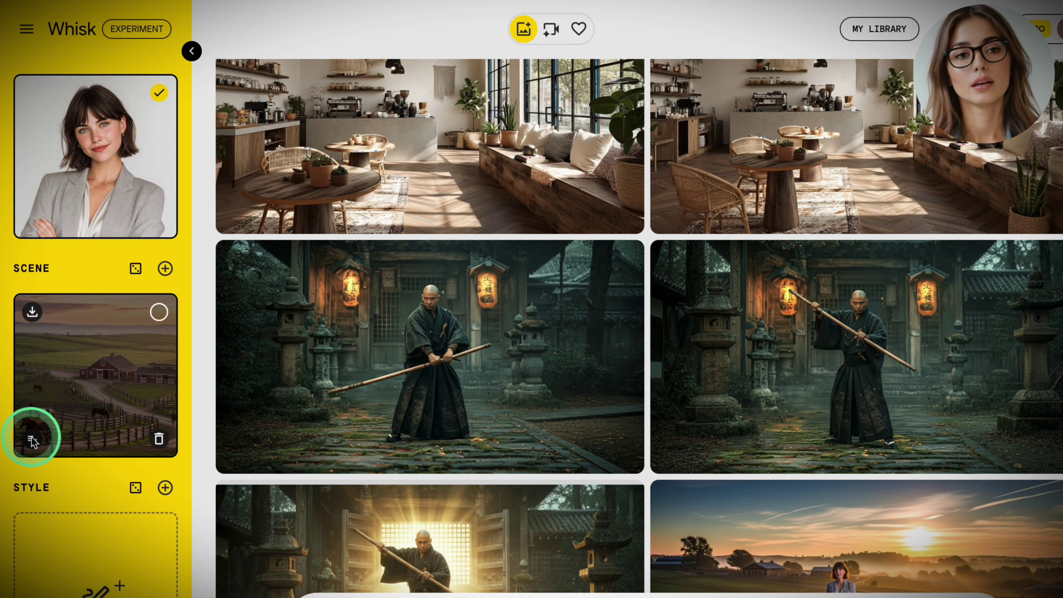
click(33, 435)
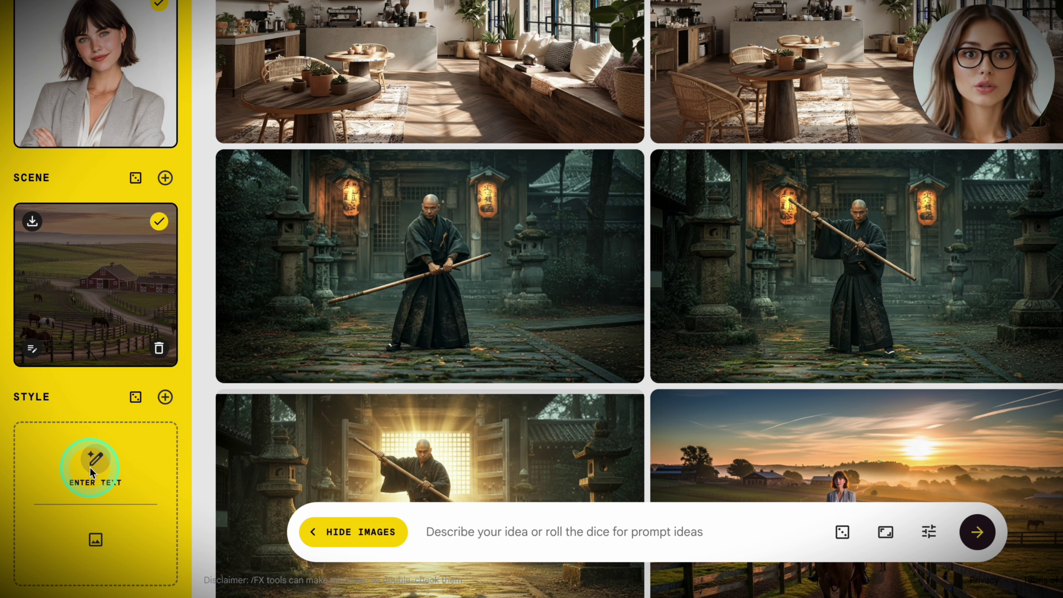
Step: Upload outfit boho.png as the style reference image
click(89, 560)
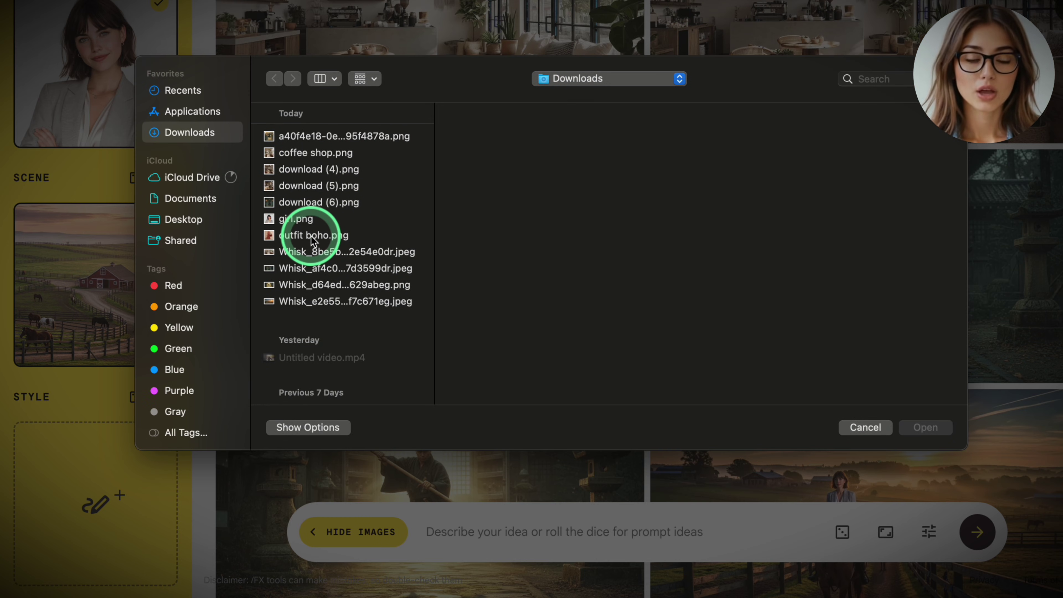
click(293, 235)
click(925, 427)
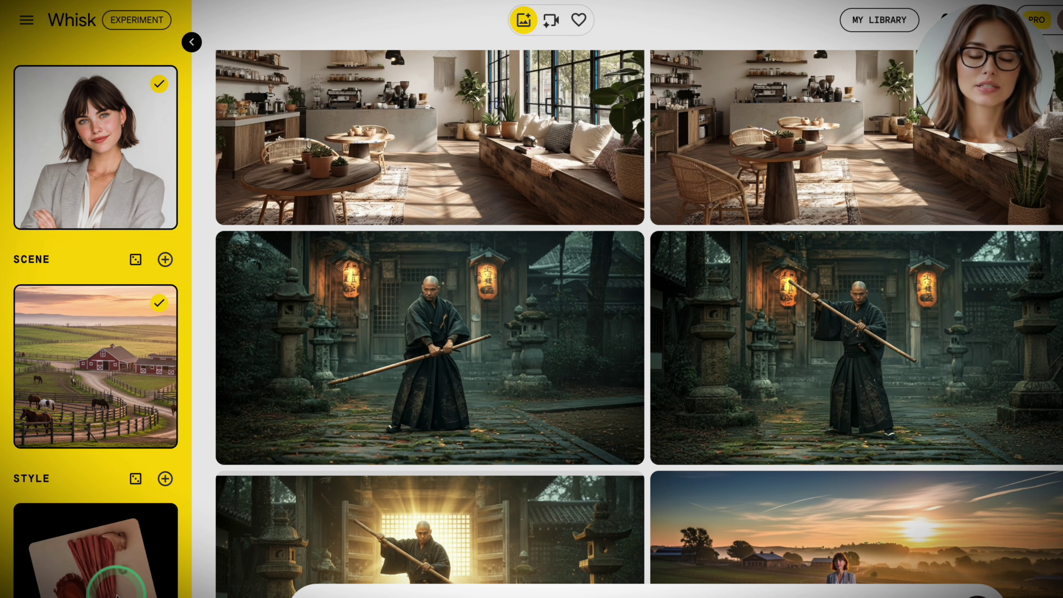
click(26, 20)
Step: Add and then remove an extra empty scene slot, leaving a single scene
click(155, 101)
click(138, 145)
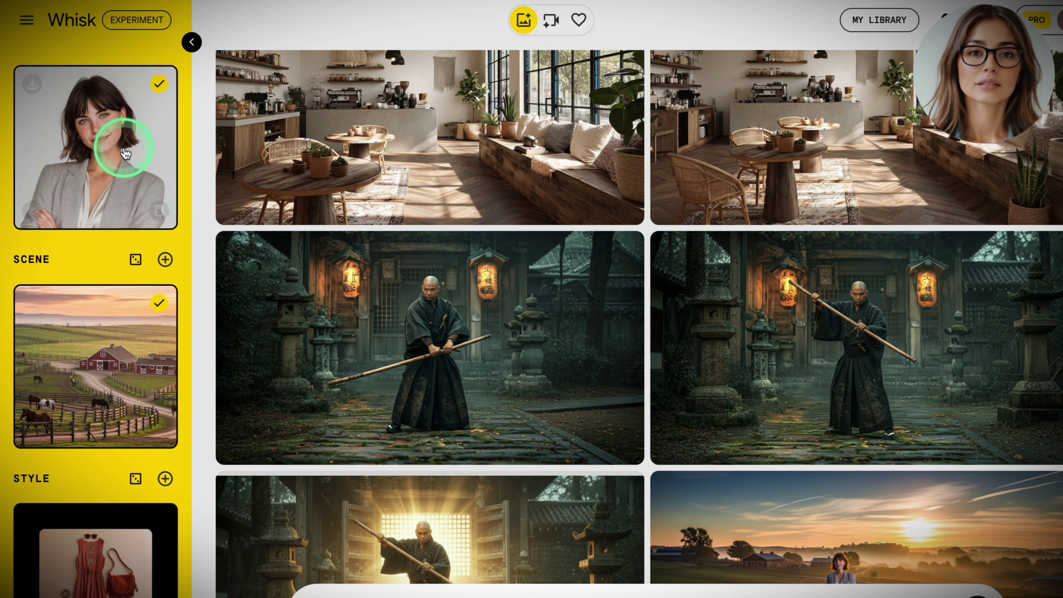
scroll(89, 503, down, 3)
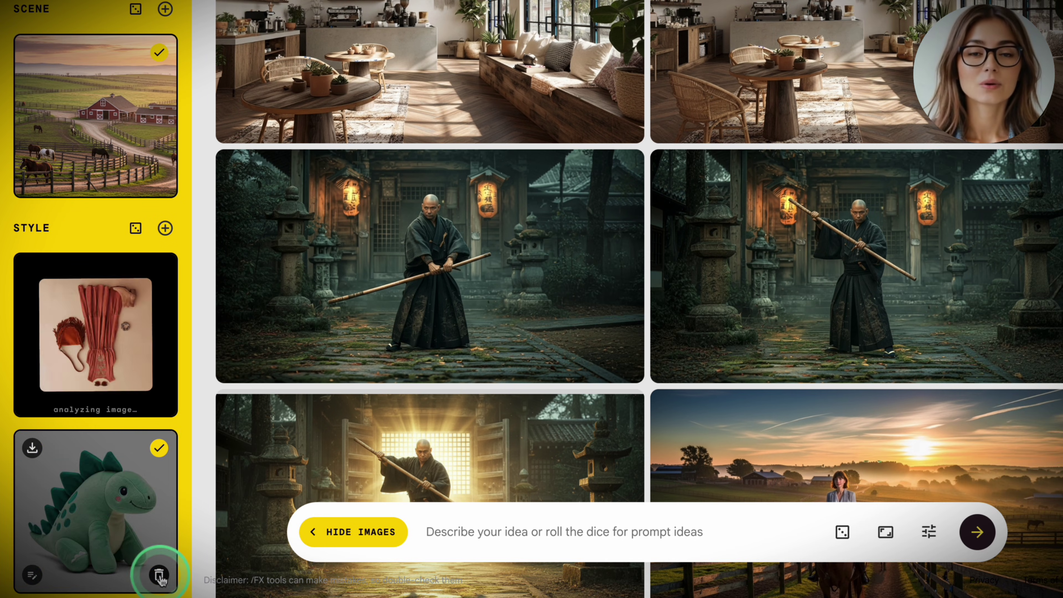
scroll(125, 524, up, 3)
click(165, 170)
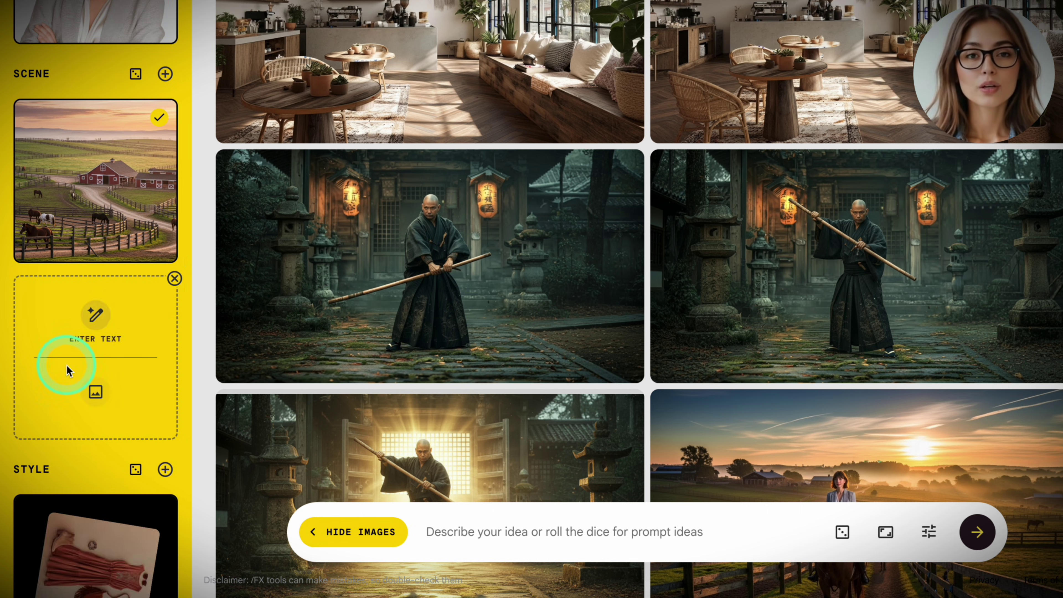
click(175, 278)
scroll(749, 406, up, 2)
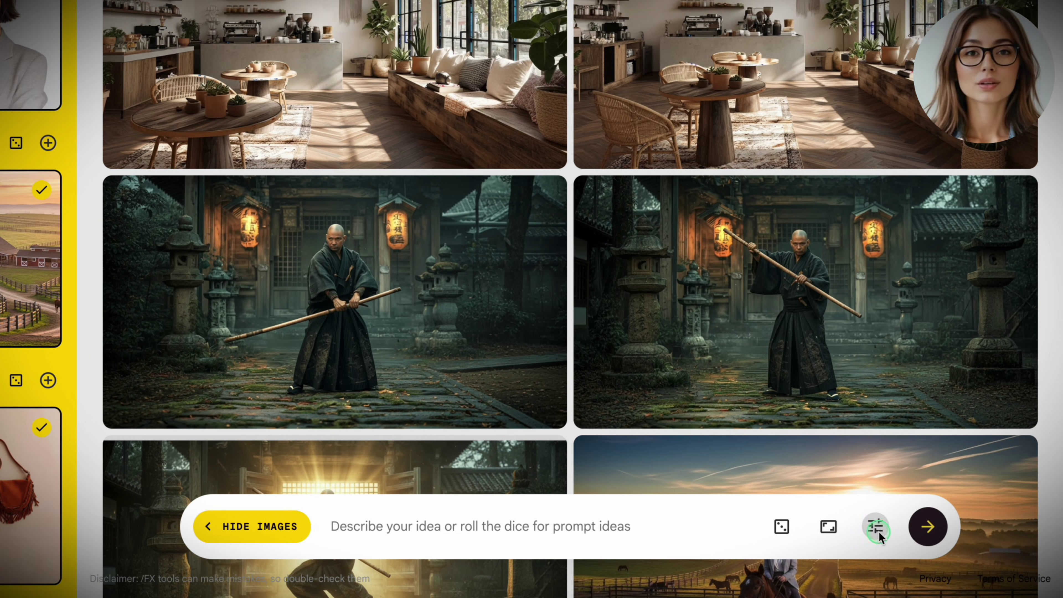
click(876, 527)
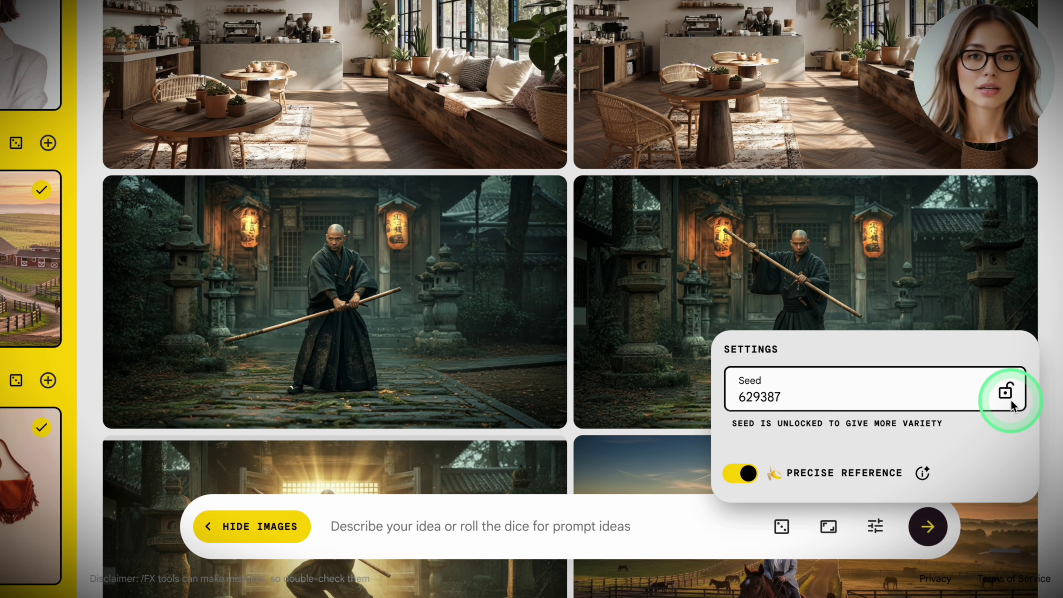
click(1004, 392)
click(1005, 392)
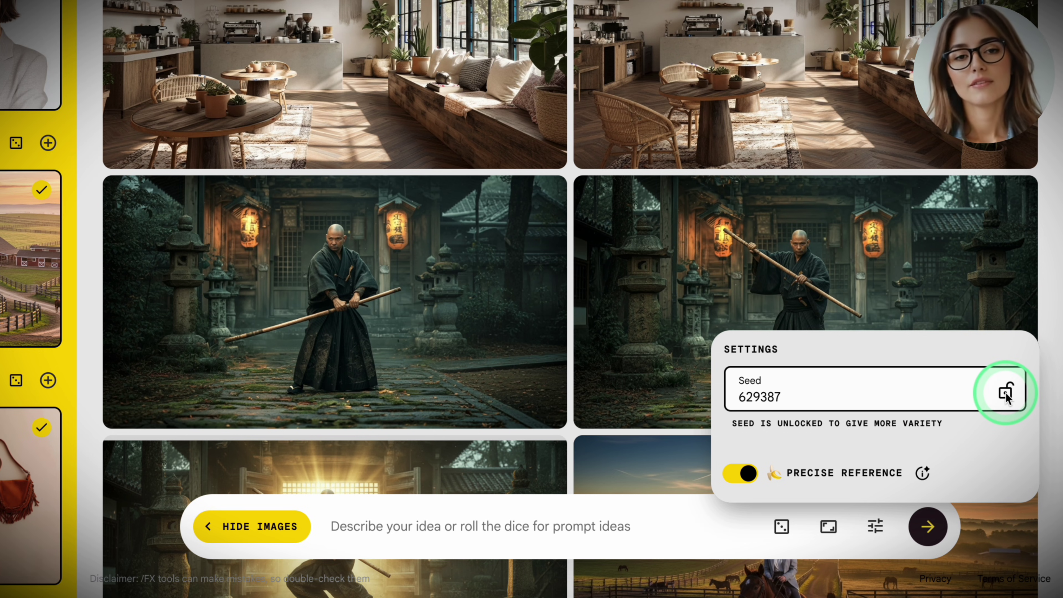
click(828, 526)
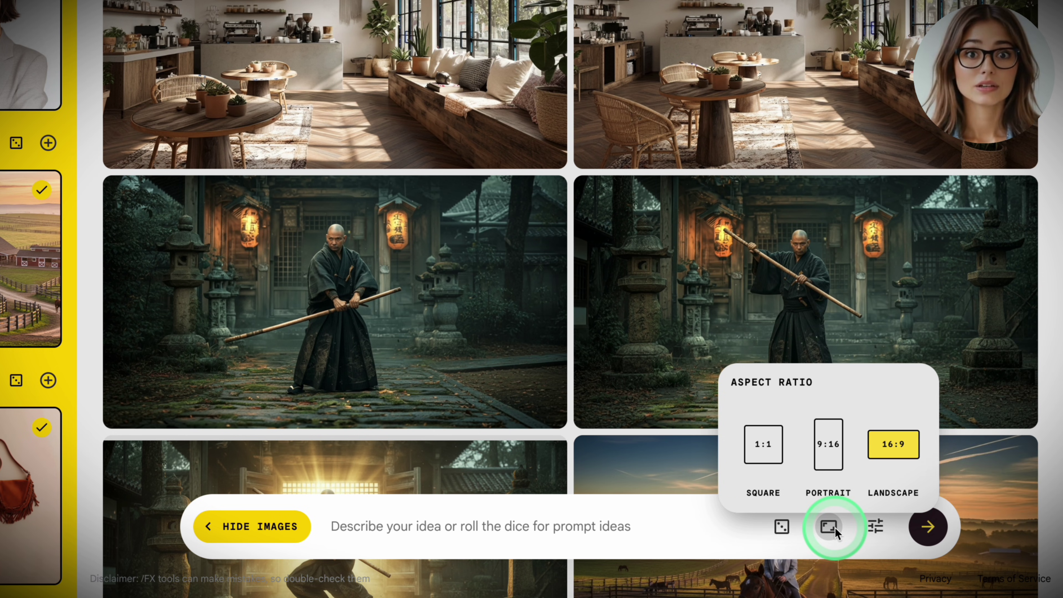
click(758, 490)
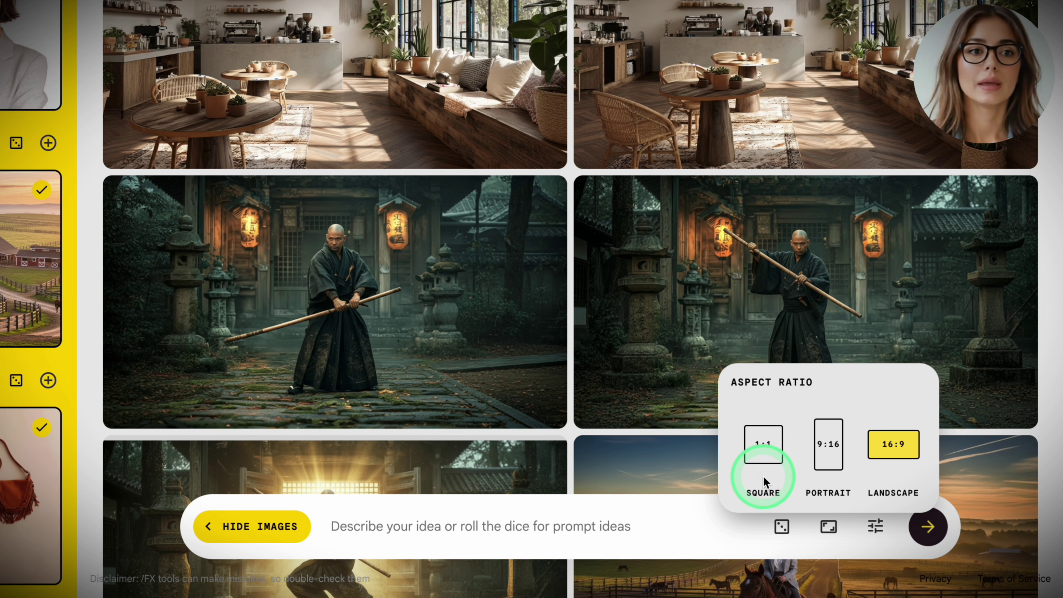
click(888, 492)
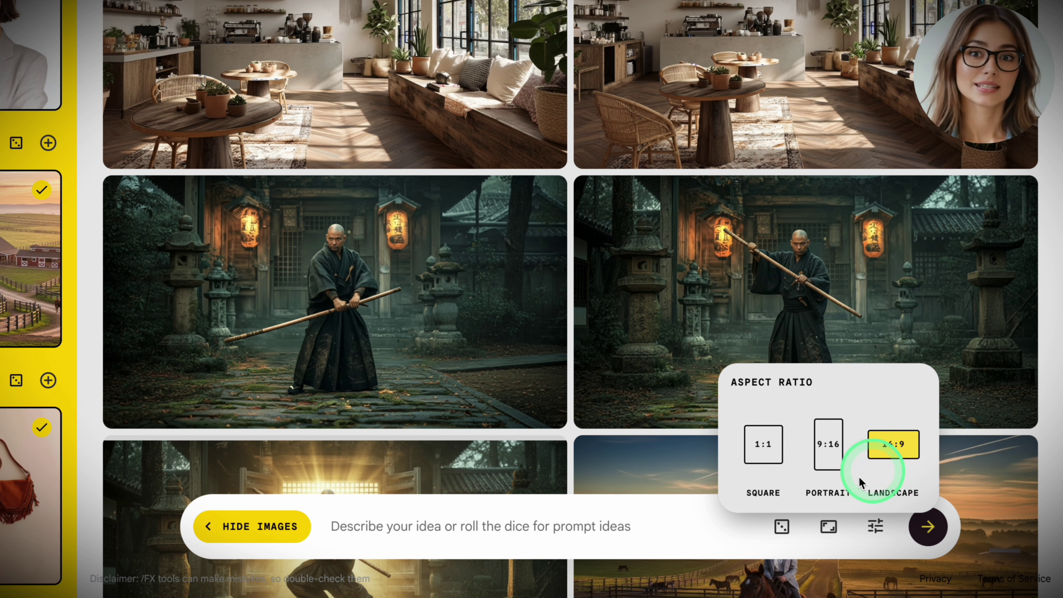
click(686, 529)
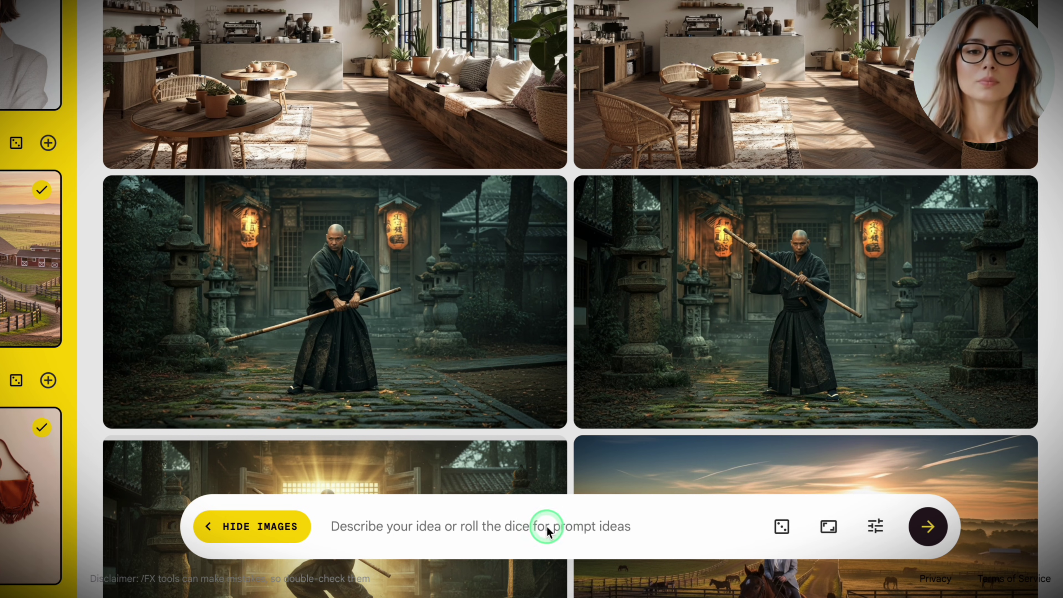
Step: Generate images from the prompt 'A subject is riding a horse in a scene, dressed in a style.'
text(A subject is riding a horse in a scene, dressed in a style.)
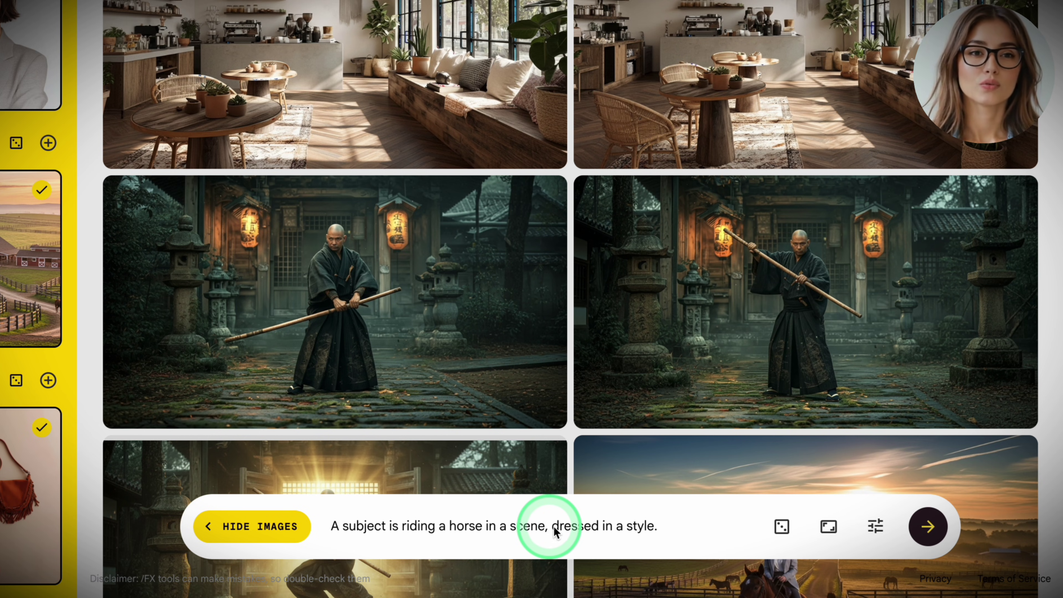
click(926, 527)
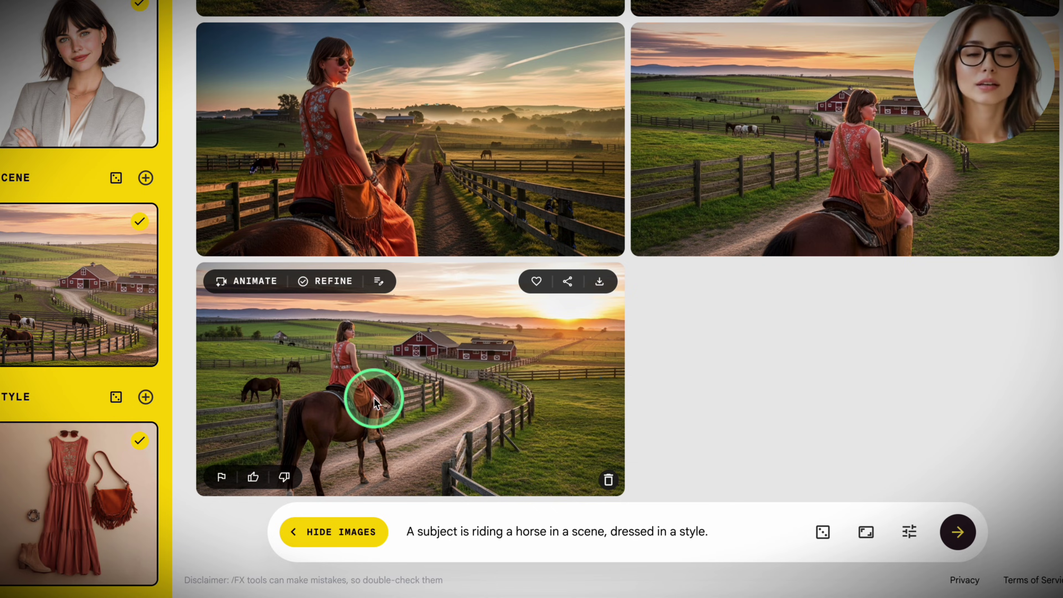
click(374, 398)
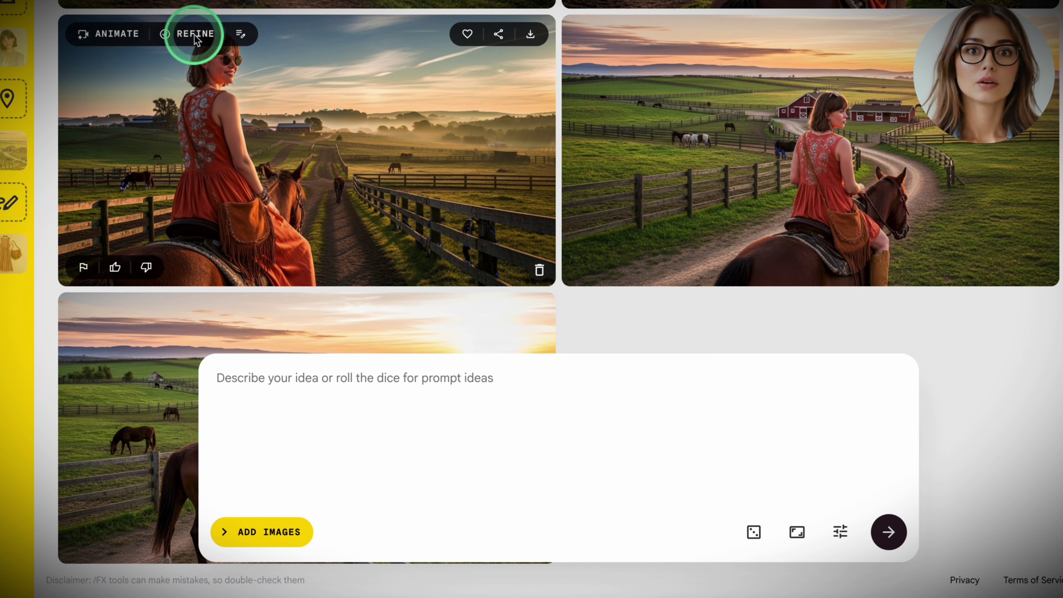
Step: Refine the top-left image to add a water bottle, a hat and softer lighting
click(195, 34)
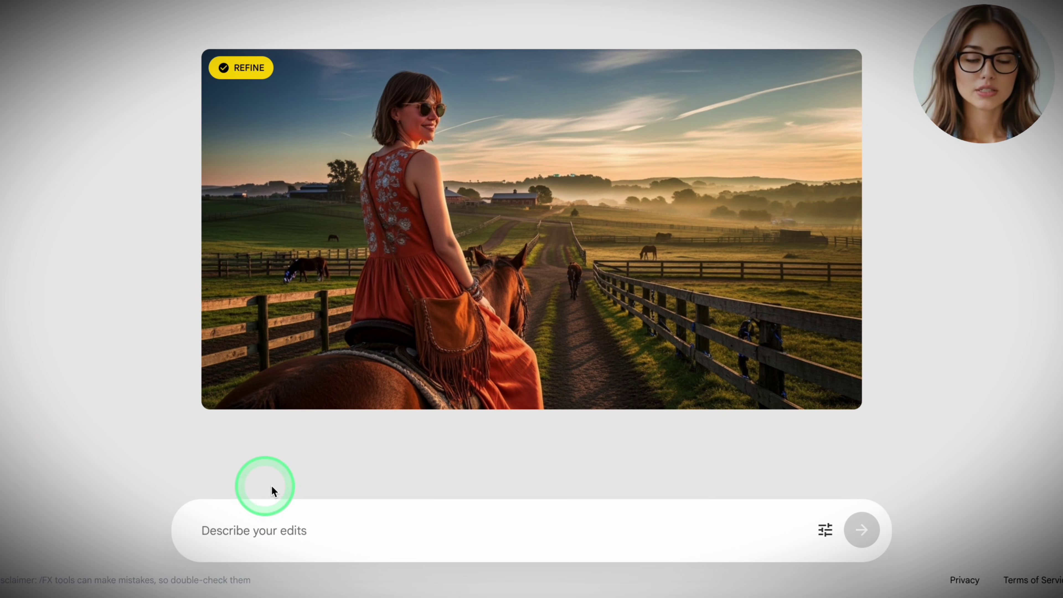
click(269, 522)
text(add a water bottle in girls hand, and hat on her head, soften lighting,)
drag(574, 530, 165, 538)
click(611, 525)
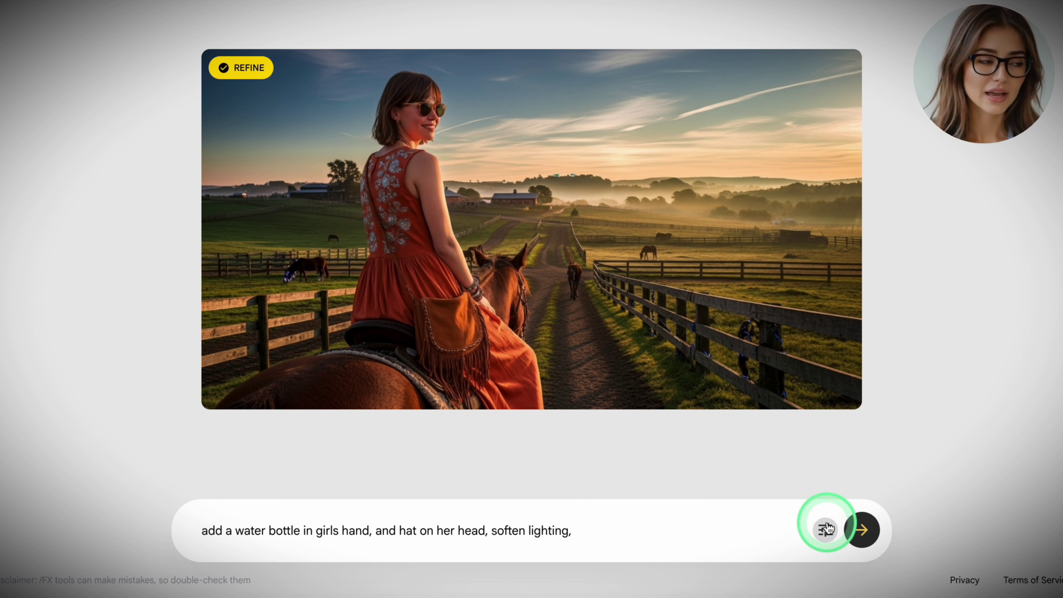
click(825, 530)
click(862, 530)
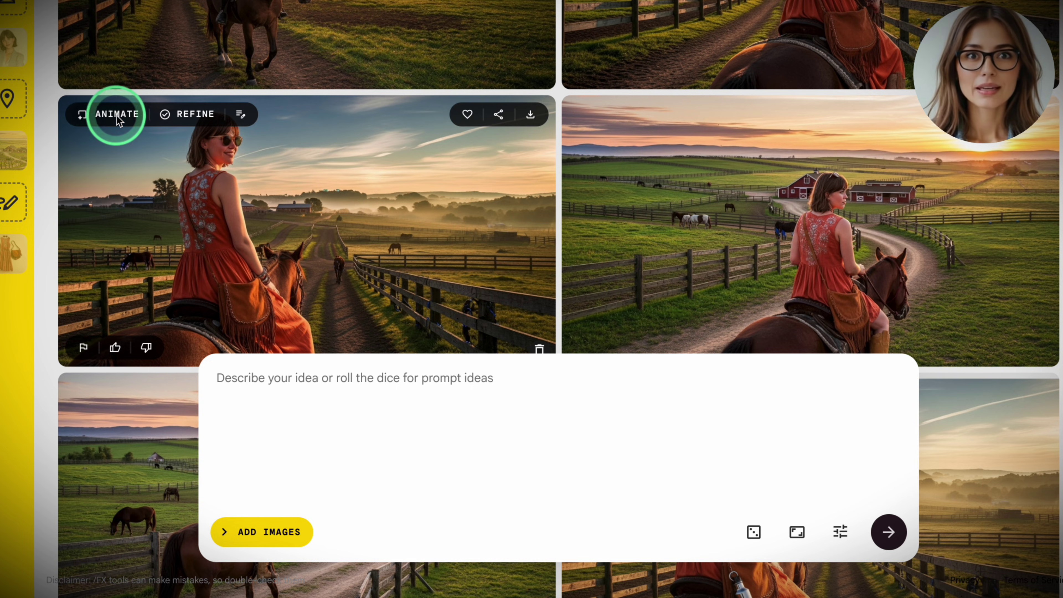
Step: Animate the ranch image with the prompt 'The girl is riding a horse; she stops and waves.'
click(117, 114)
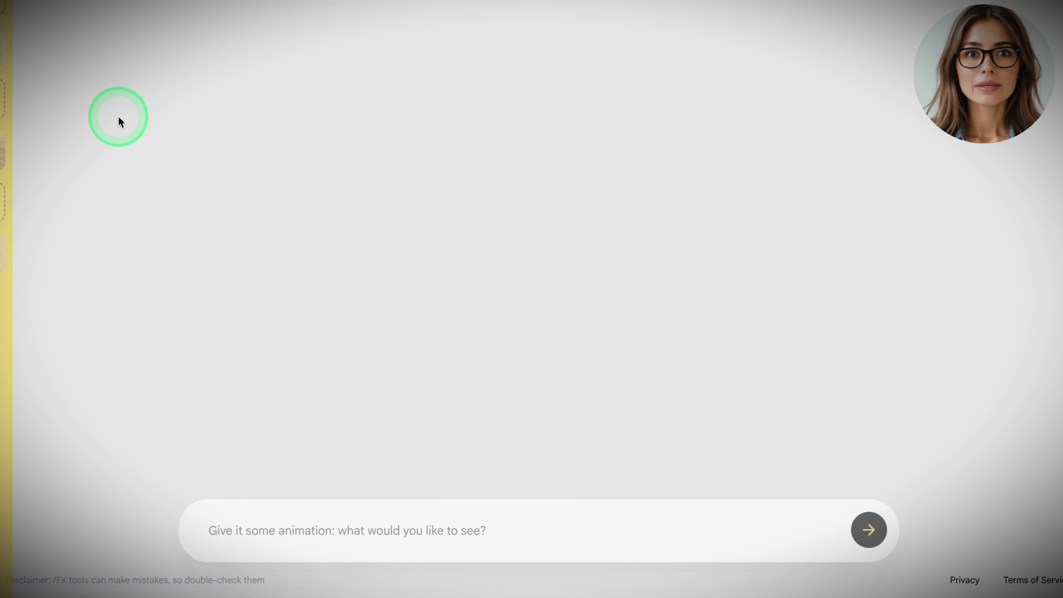
click(379, 540)
text(The girl is riding a horse; she stops and waves.)
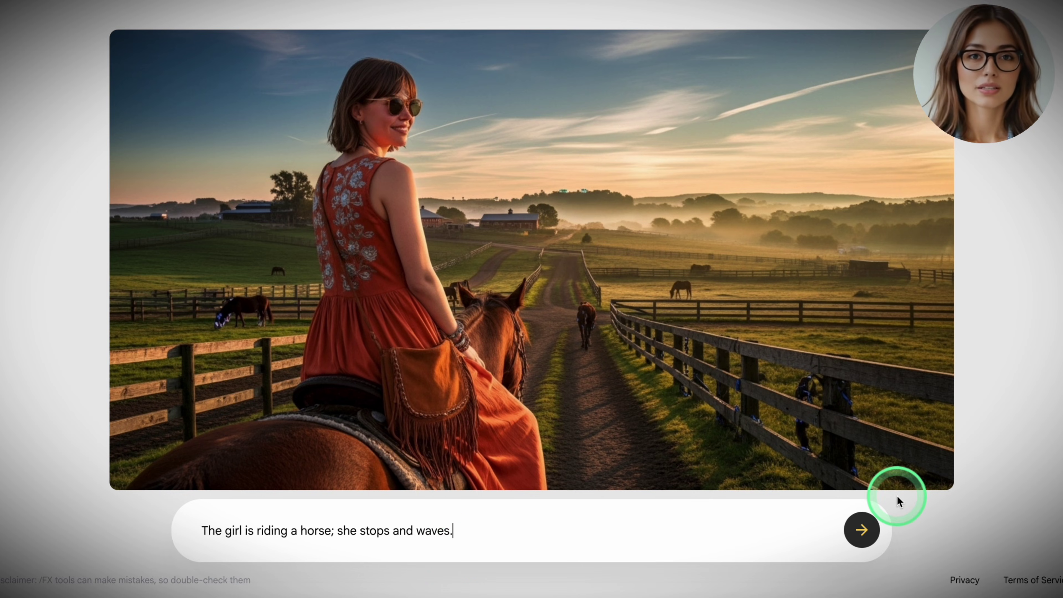
click(859, 531)
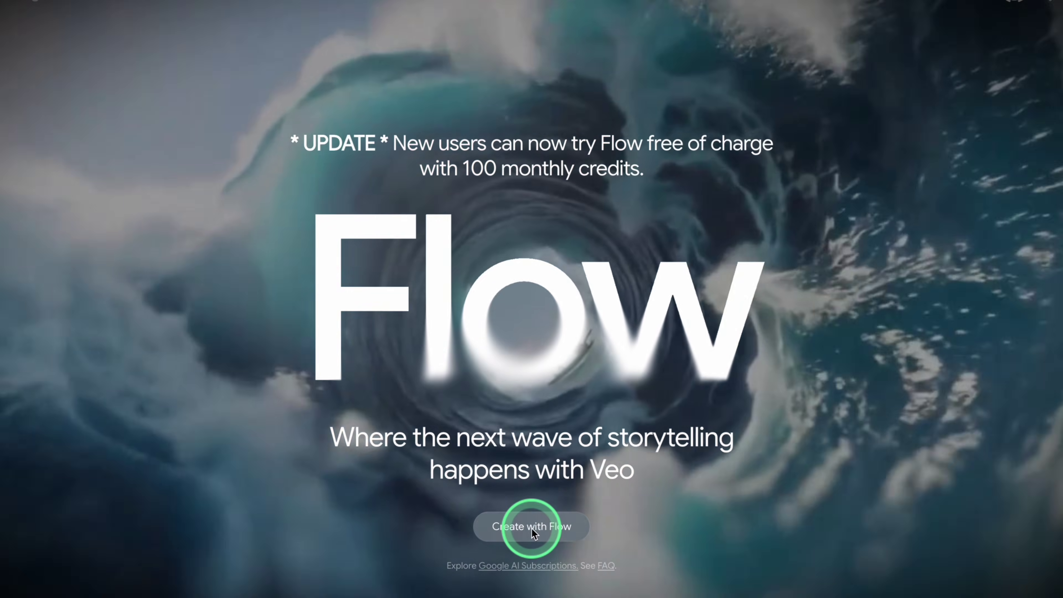
Step: Review the Google AI Pro offer with Flow and 1,000 monthly credits
click(532, 528)
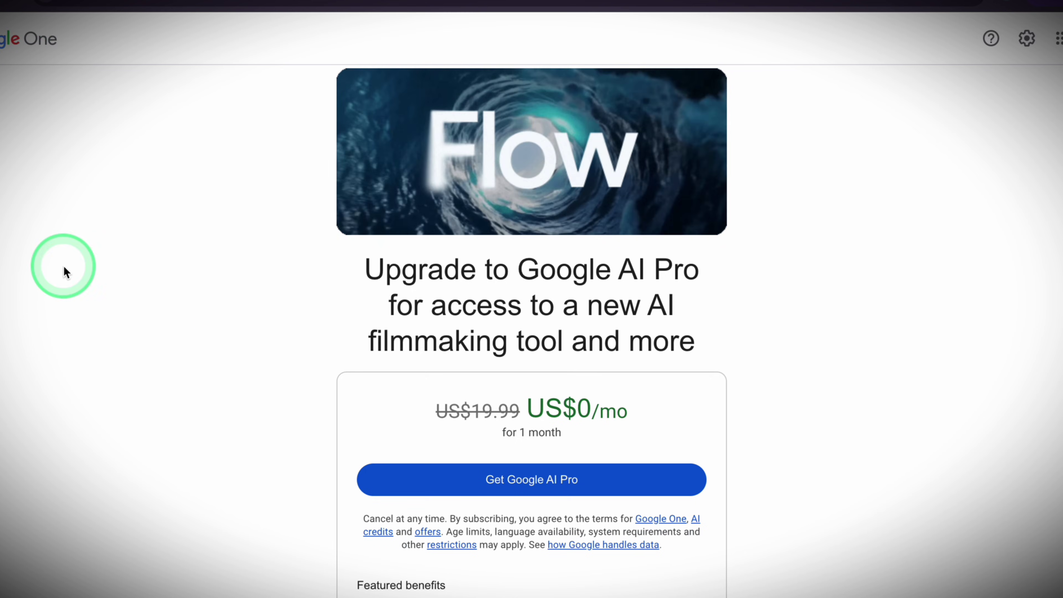
scroll(268, 160, down, 1)
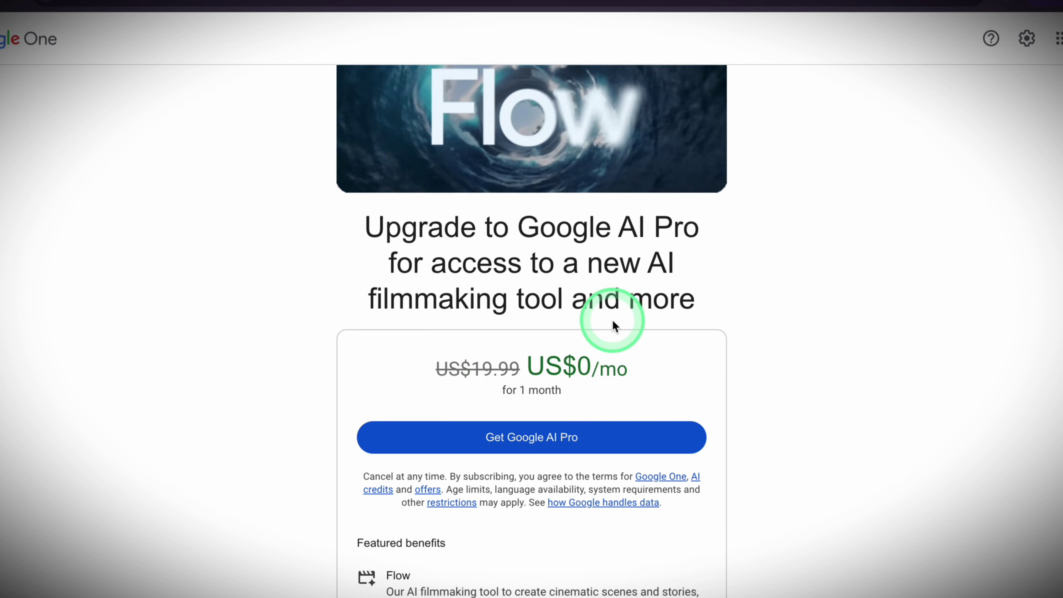
scroll(543, 500, down, 3)
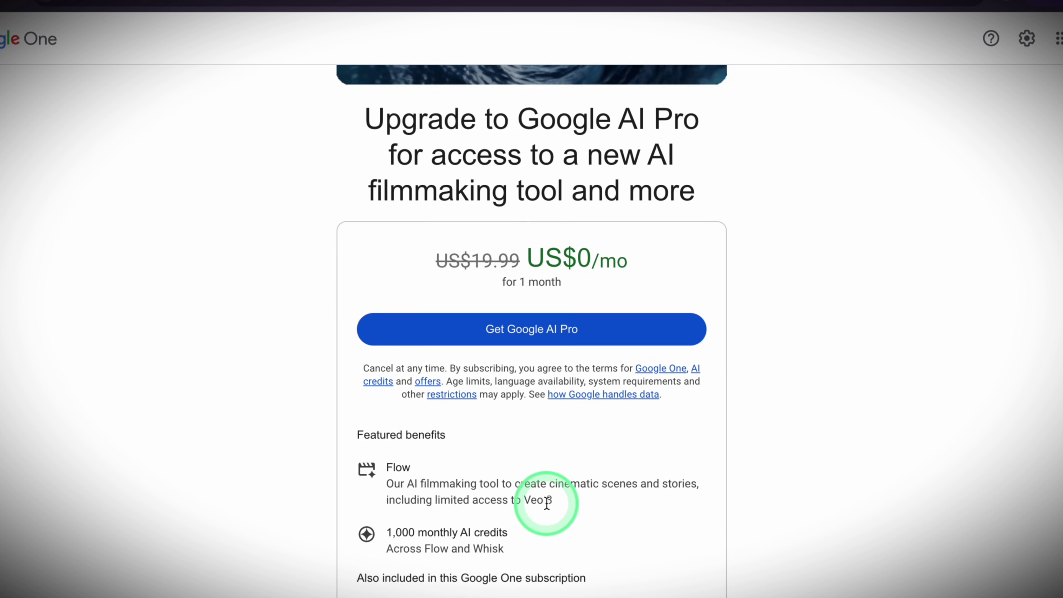
scroll(610, 501, down, 3)
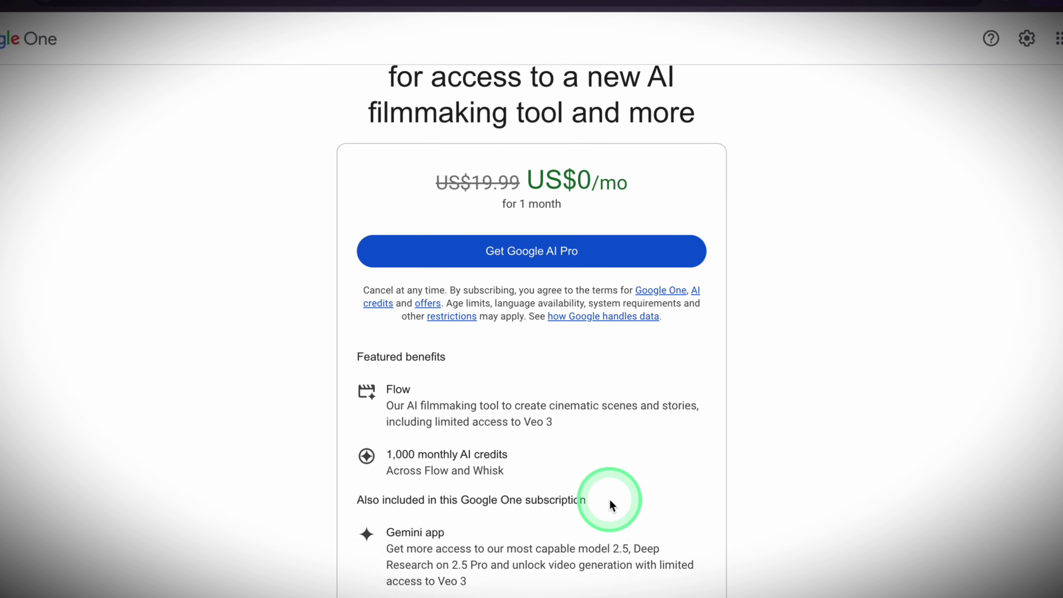
scroll(401, 534, down, 3)
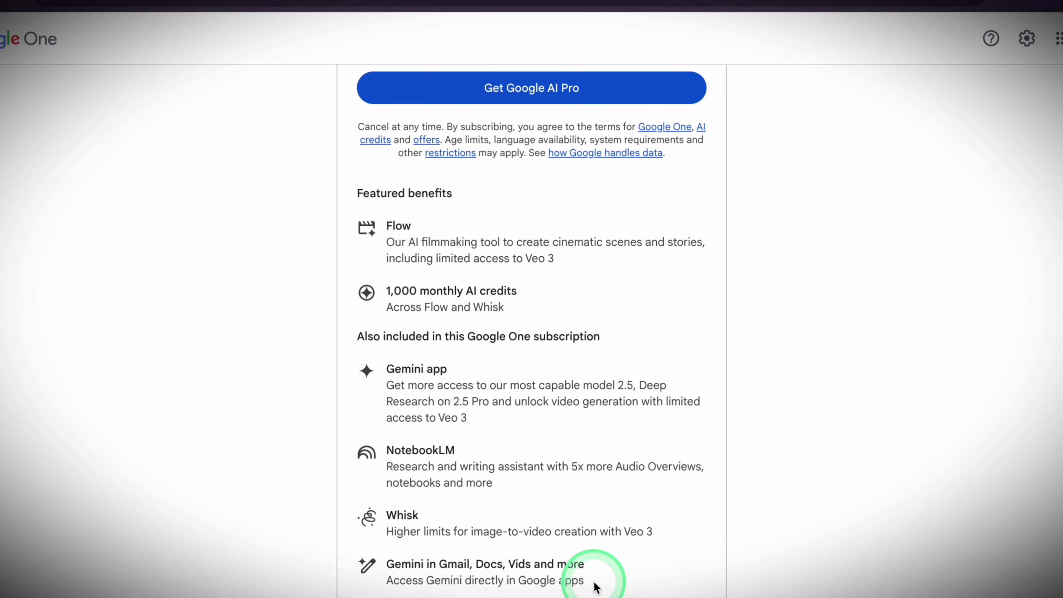
scroll(651, 527, up, 3)
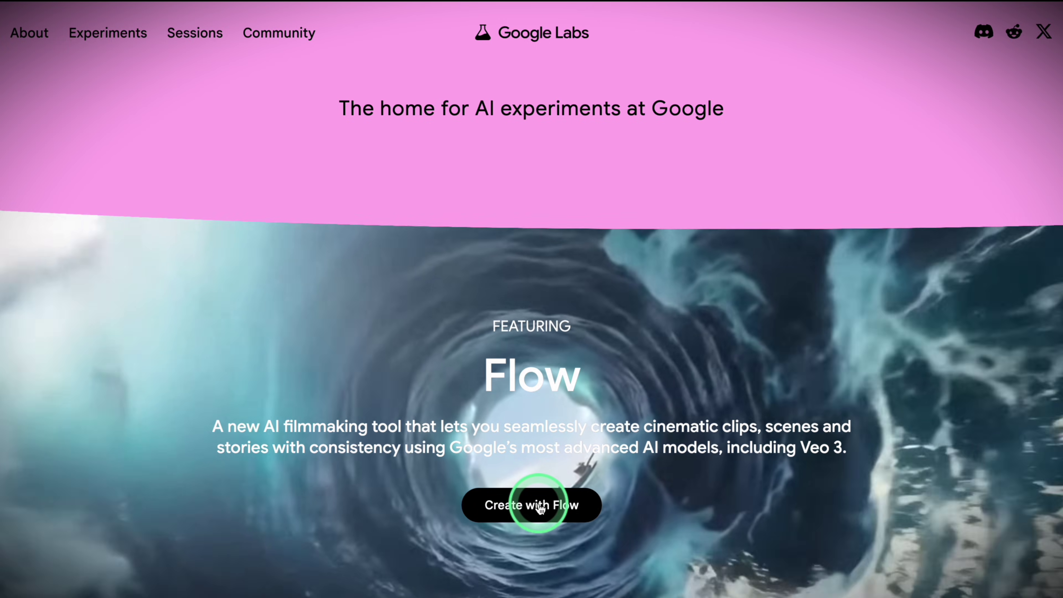
Step: Open Flow, start a new project and switch it to Frames to Video mode
click(507, 506)
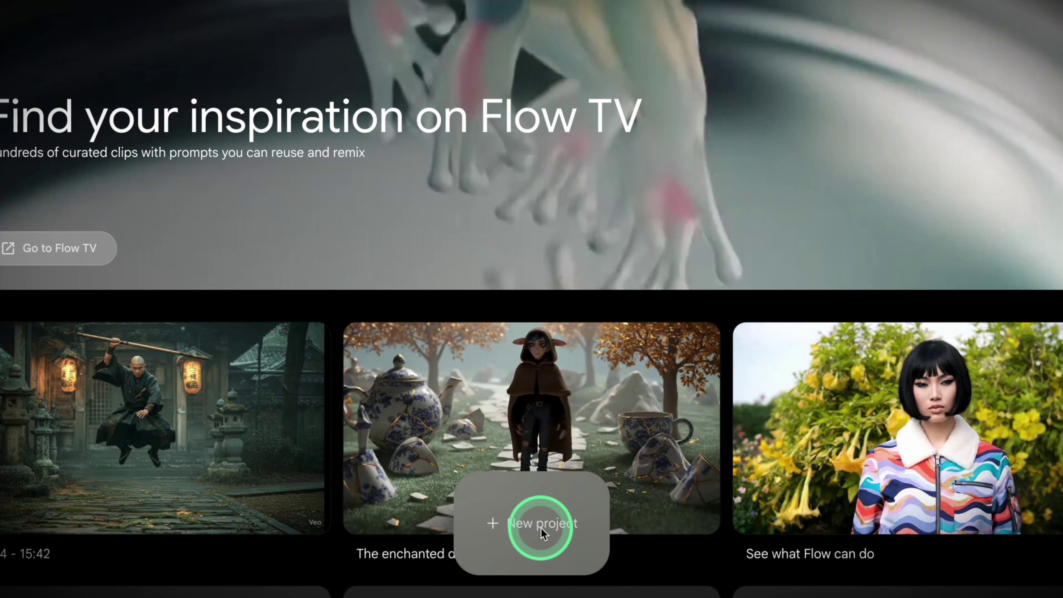
click(541, 527)
click(380, 503)
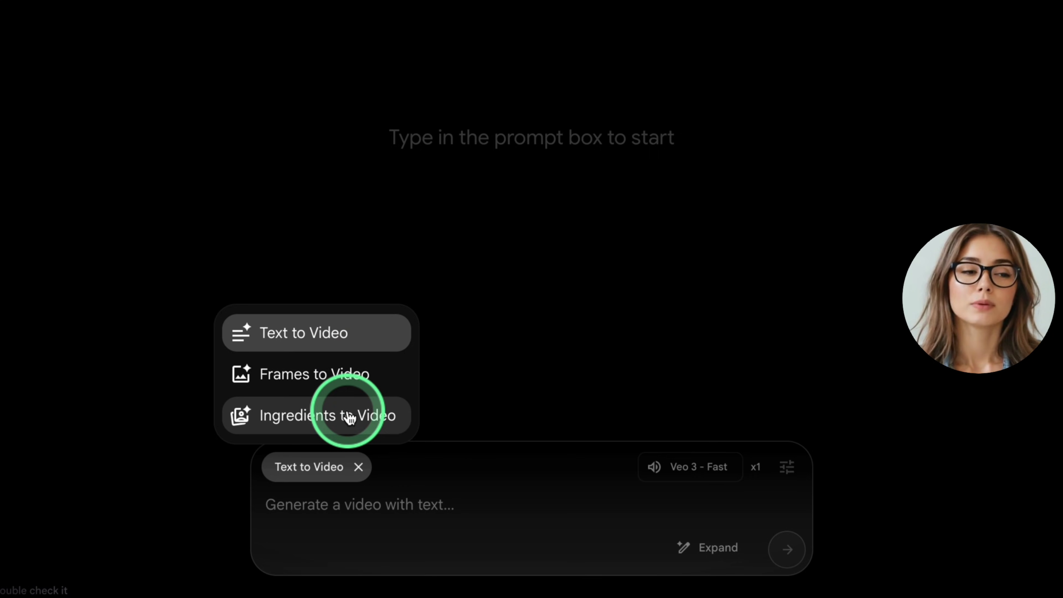
click(347, 381)
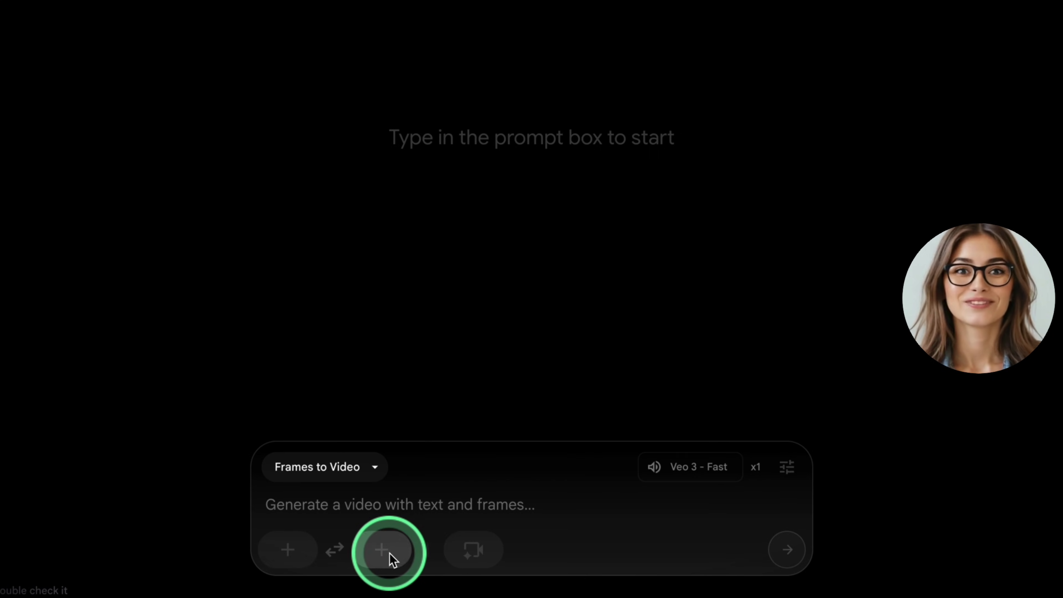
Step: Check the Veo 3 - Fast generation settings and reselect Frames to Video mode
mouse_move(724, 476)
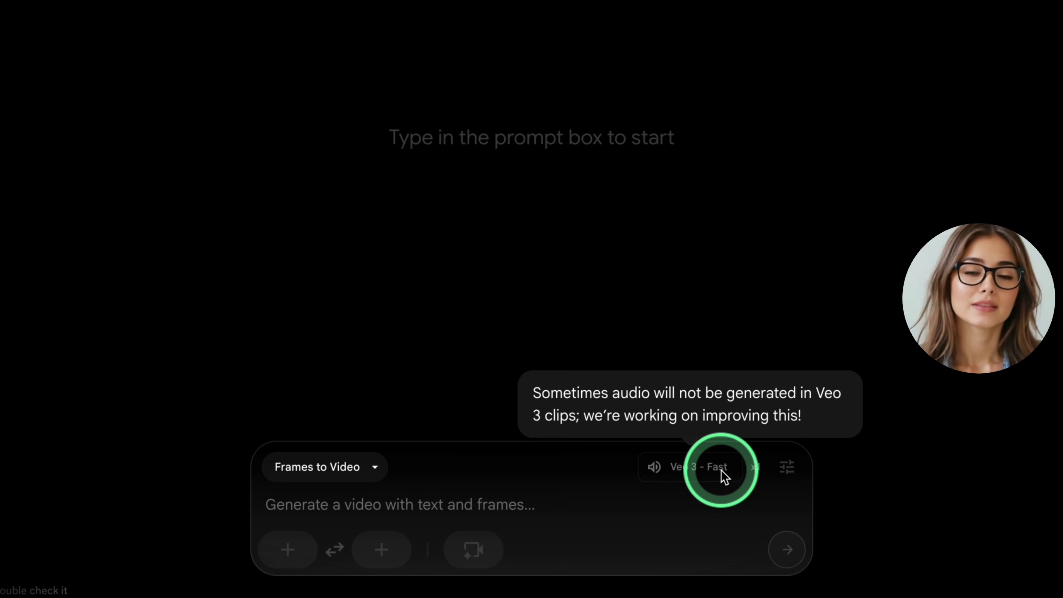
click(786, 467)
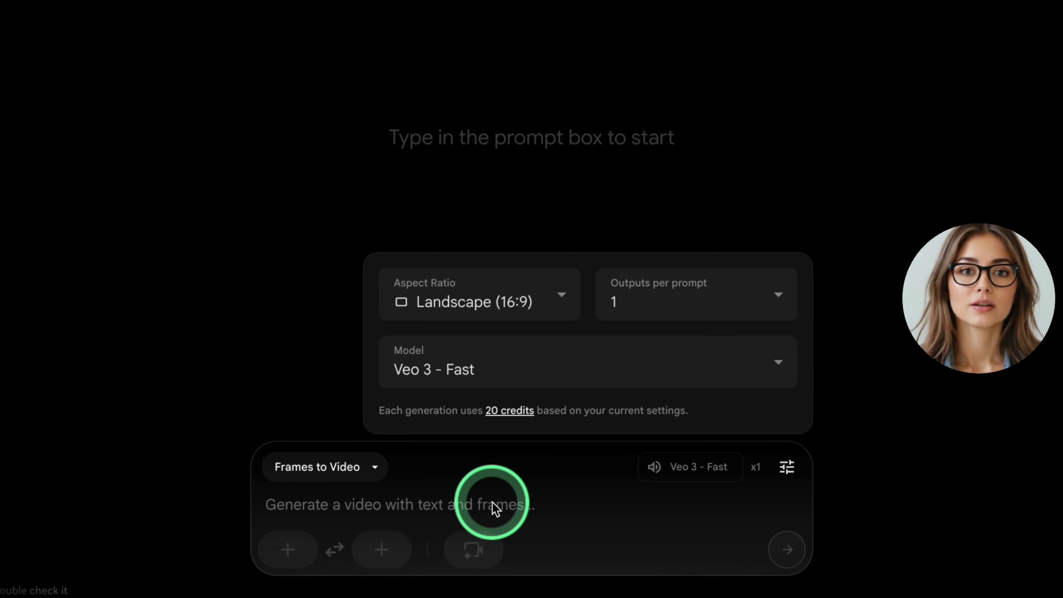
click(500, 505)
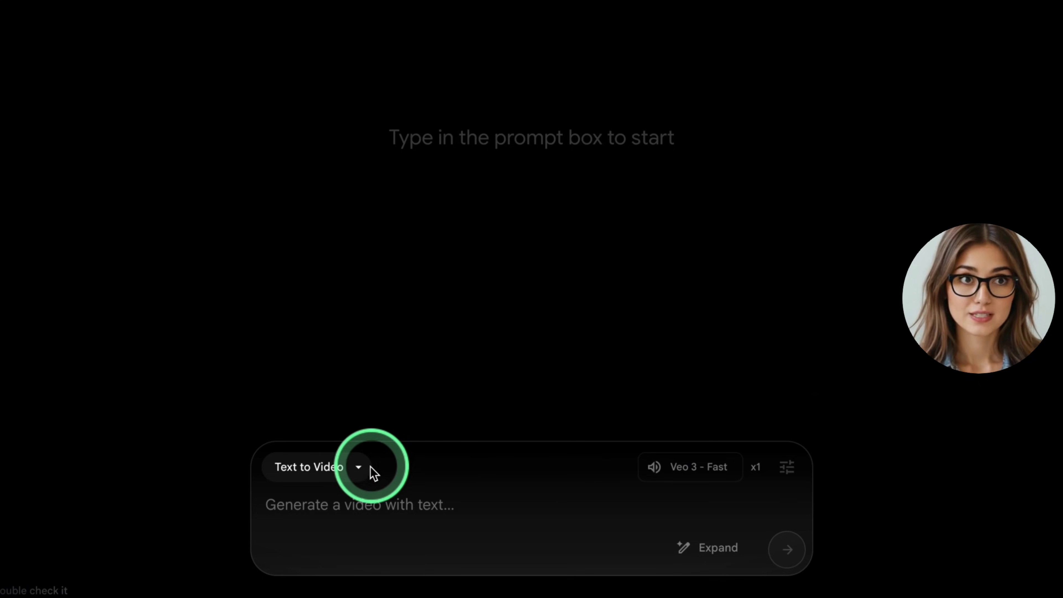
click(360, 468)
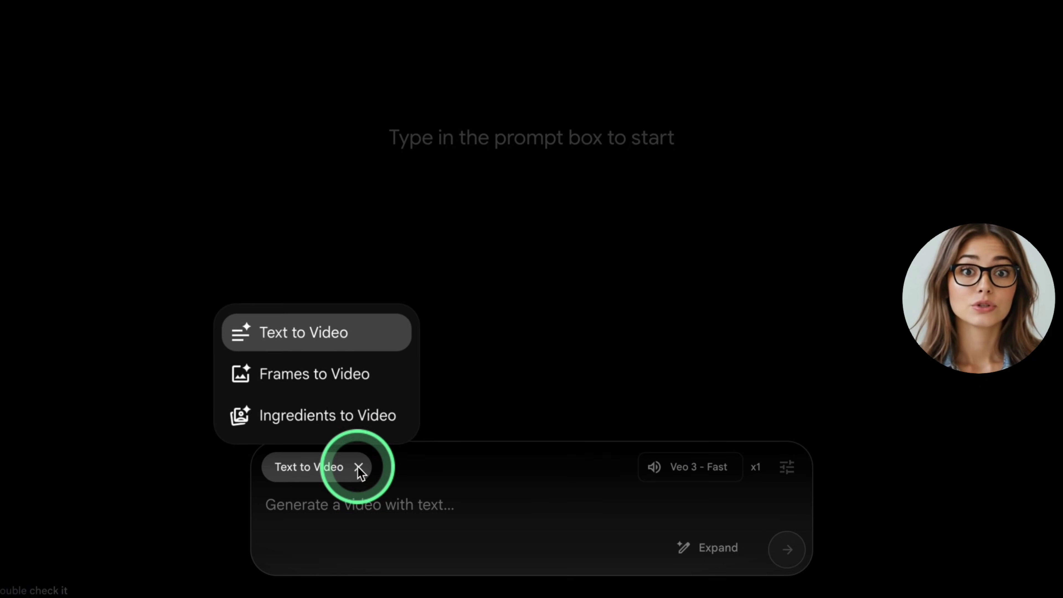
click(362, 386)
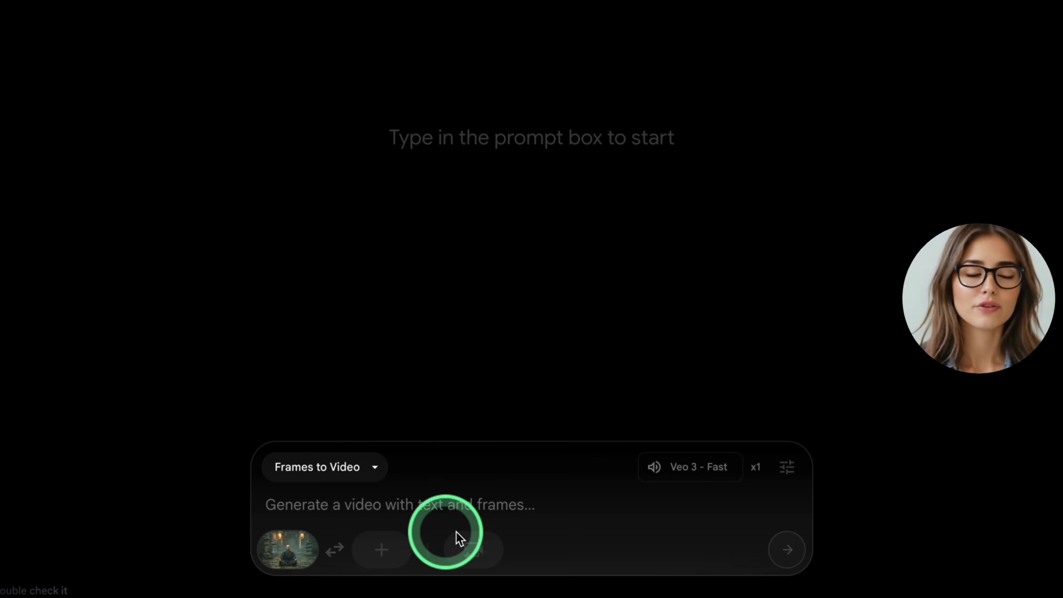
click(372, 468)
click(367, 427)
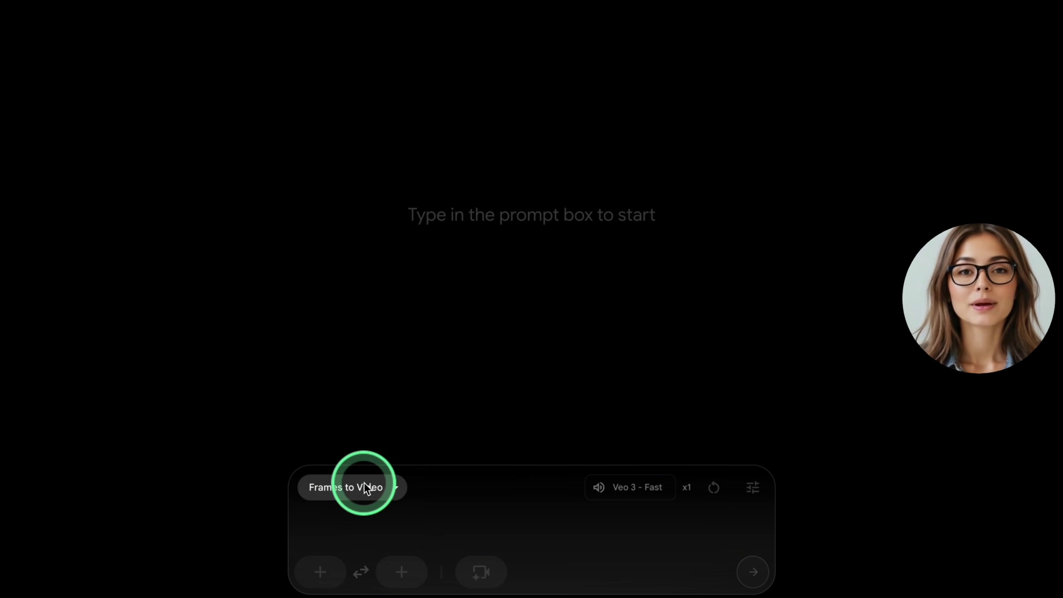
Step: Generate a temple-courtyard monk first-frame image in Landscape (16:9) from the pasted prompt
click(320, 573)
click(226, 119)
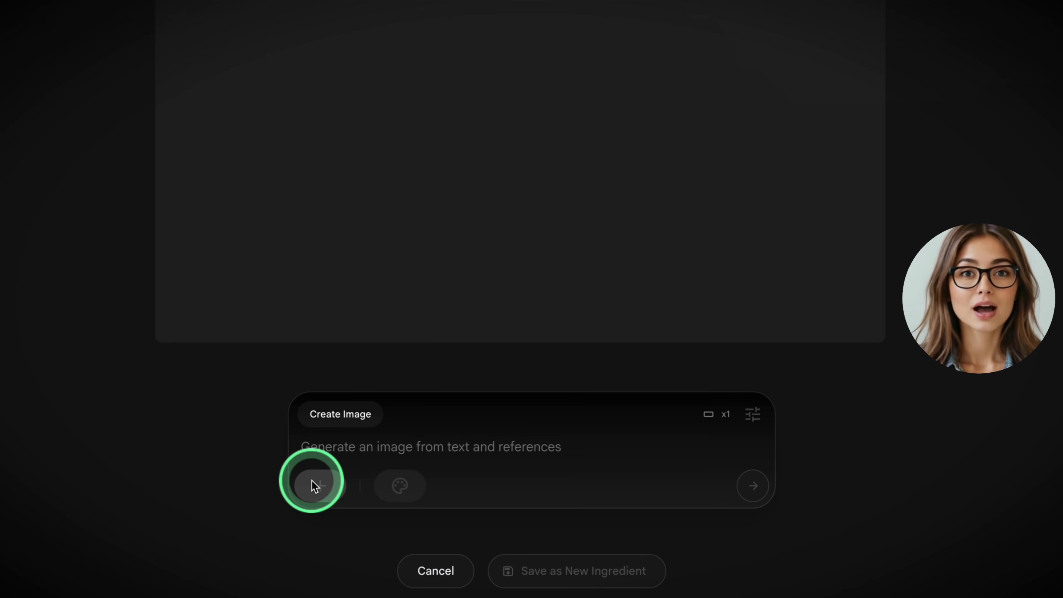
click(324, 485)
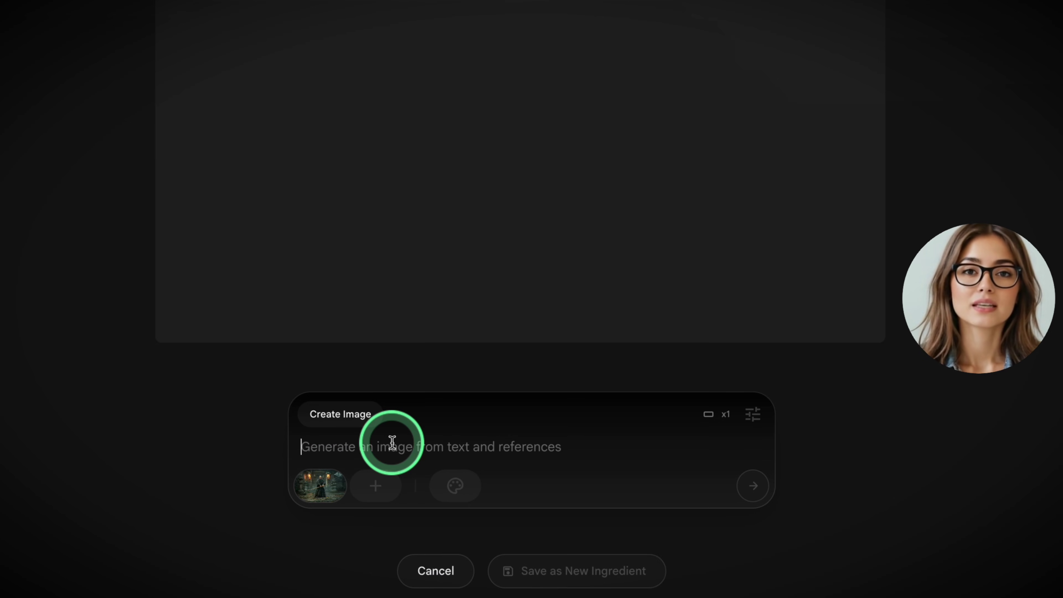
text(Japanese monk practicing martial arts in a temple courtyard, wearing a flowing dark kimono with subtle patterns, holding a wooden bo staff in a strong combat stance, shaved head, calm and disciplined expression, traditional stone courtyard with moss, wooden temple gates and lanterns in the background, morning mist, cinematic realism, dramatic natural lighting, highly detailed fabric textures, cultural authenticity, serene but powerful atmosphere)
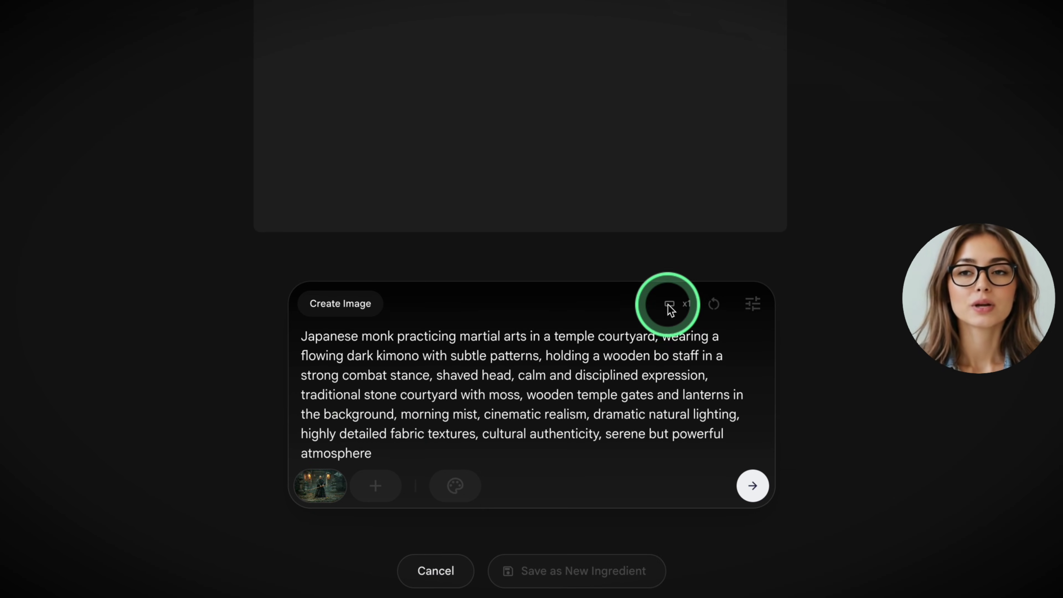
click(753, 304)
click(452, 257)
click(666, 247)
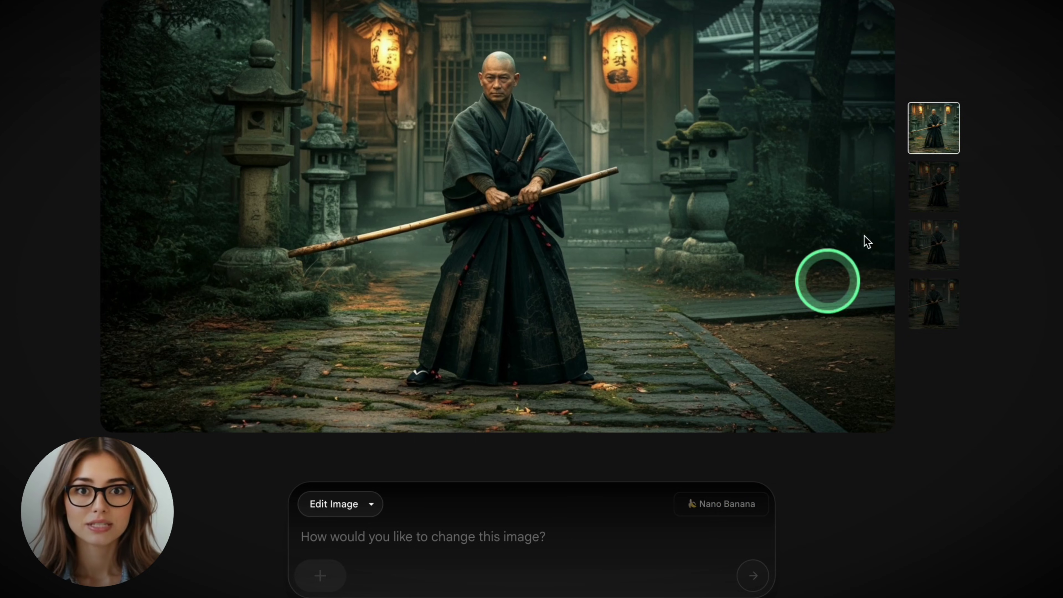
Step: Edit a monk image to 'monk is sitting and meditating' and save it as a new ingredient
click(931, 176)
click(934, 238)
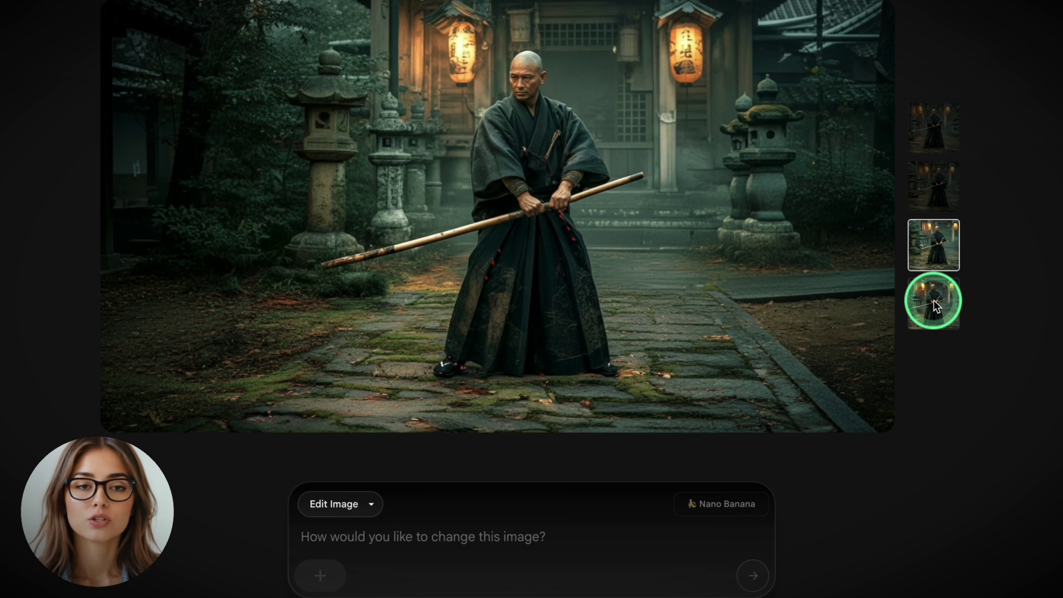
click(932, 301)
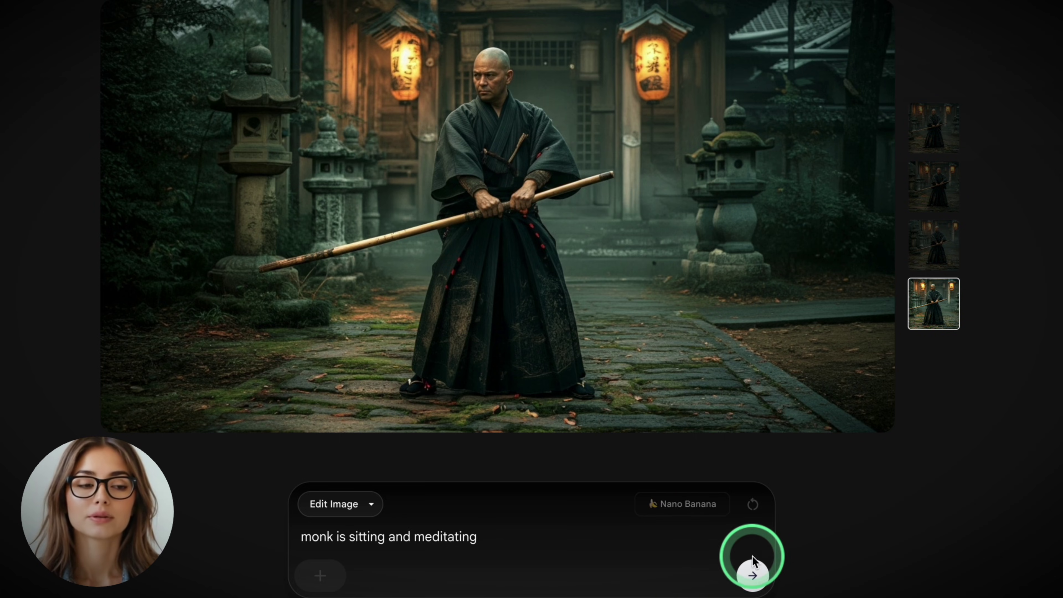
click(753, 576)
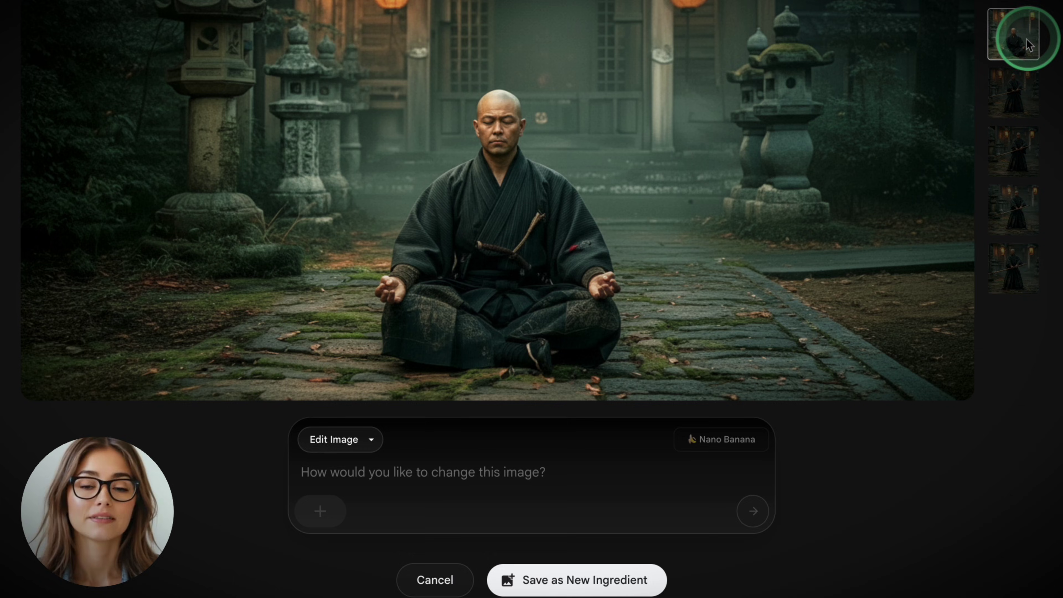
click(613, 588)
click(324, 568)
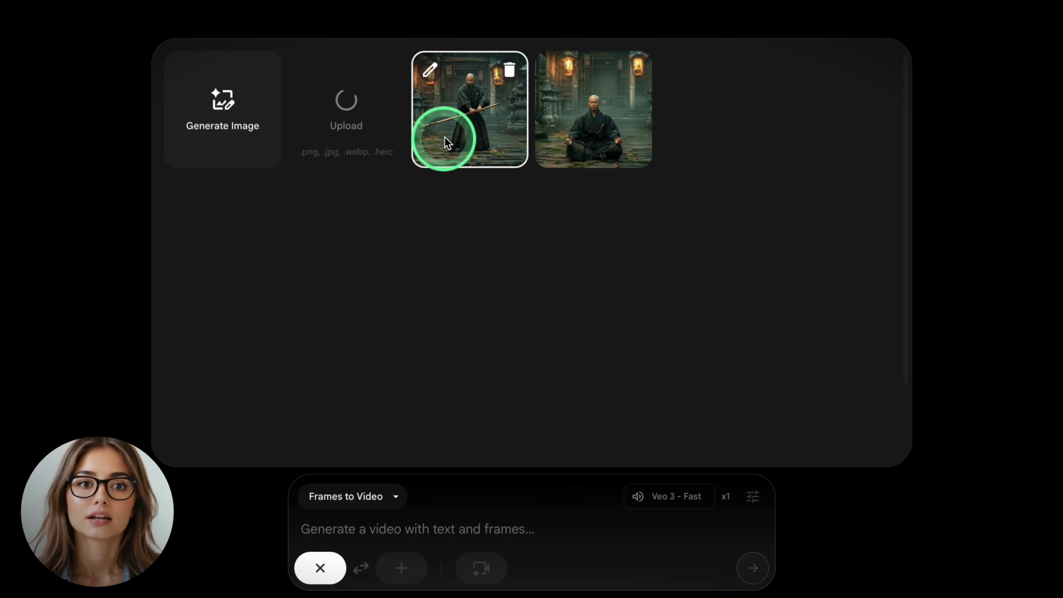
Step: Use the meditating monk as the first frame and the standing monk as the second frame
click(575, 136)
click(396, 565)
click(489, 130)
click(481, 568)
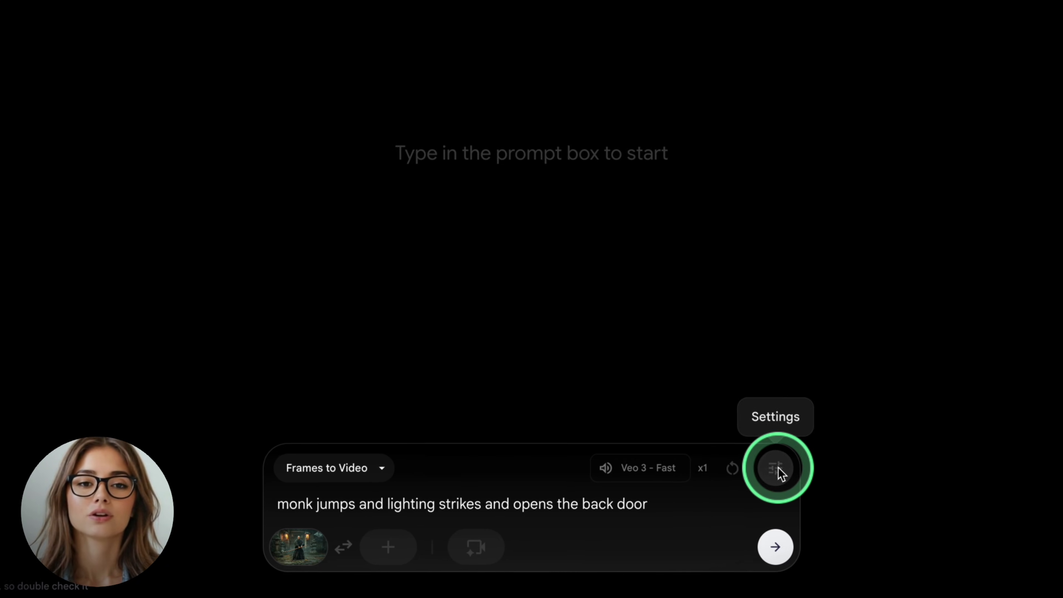
Step: Keep Veo 3 - Fast as the video model in the generation settings
click(752, 500)
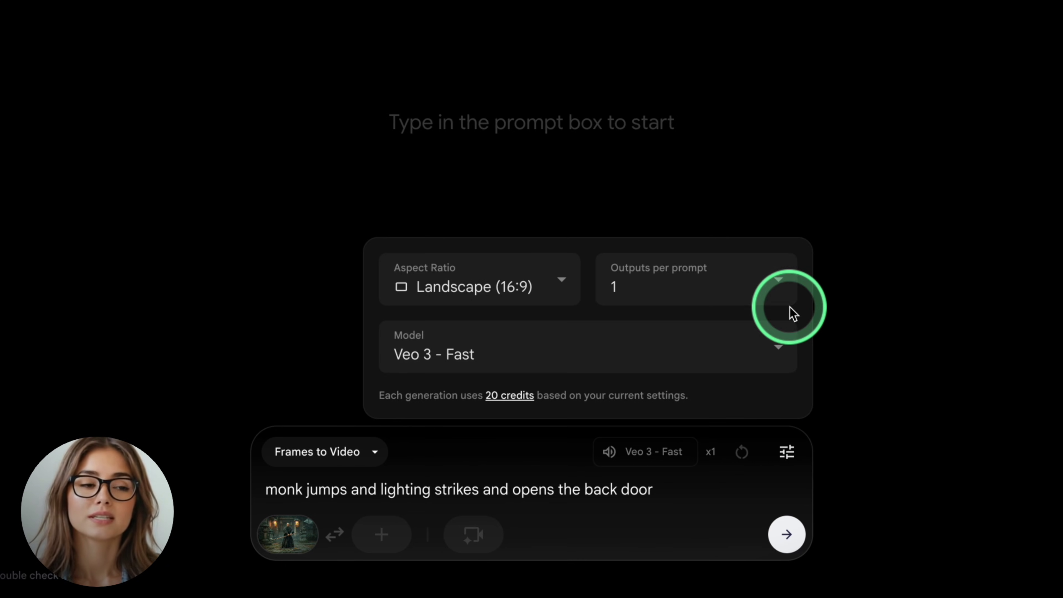
click(609, 354)
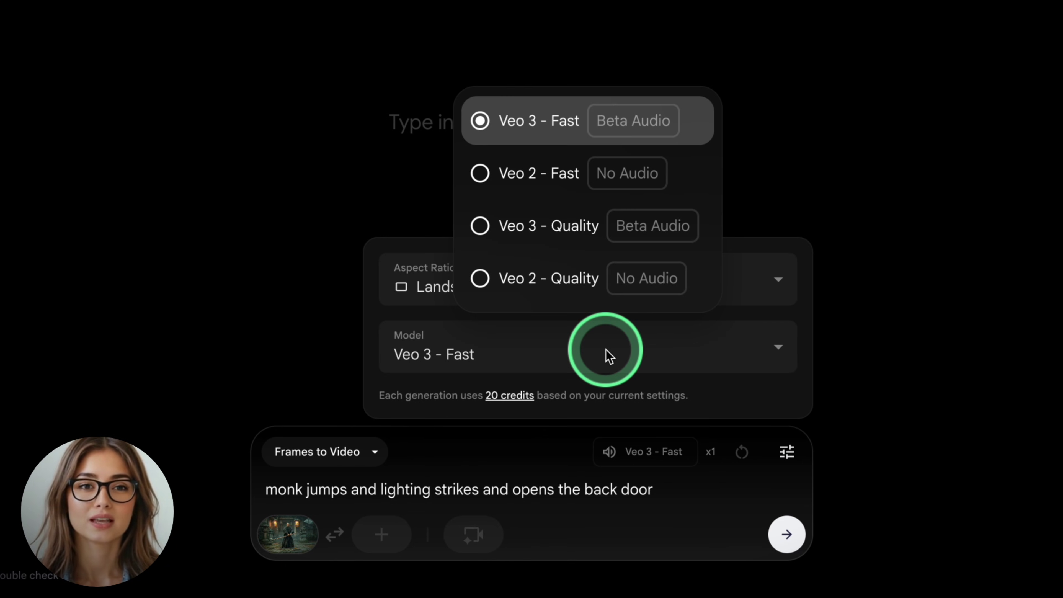
click(609, 355)
click(528, 494)
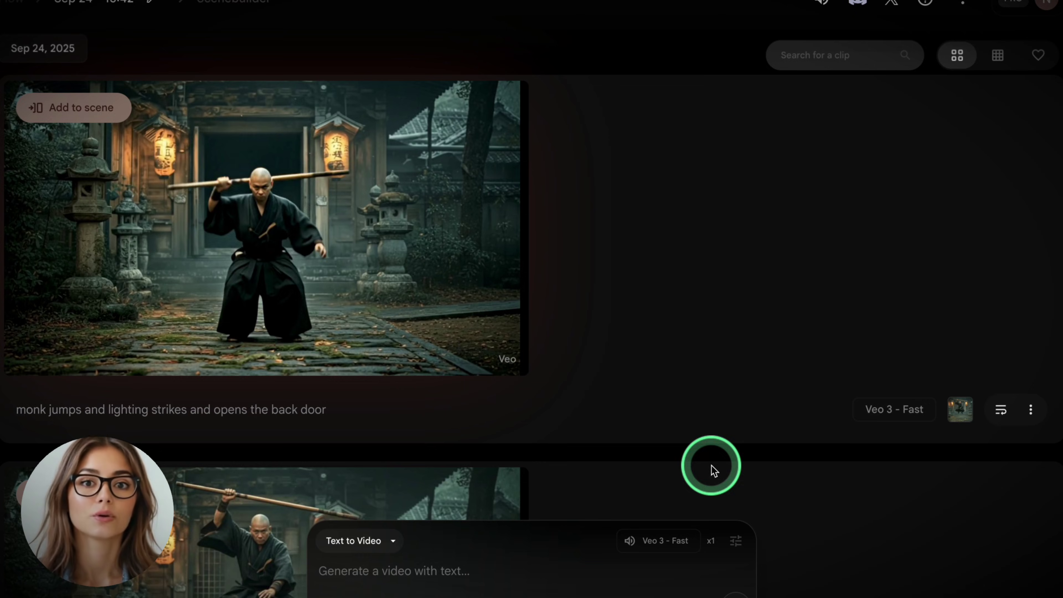
mouse_move(351, 240)
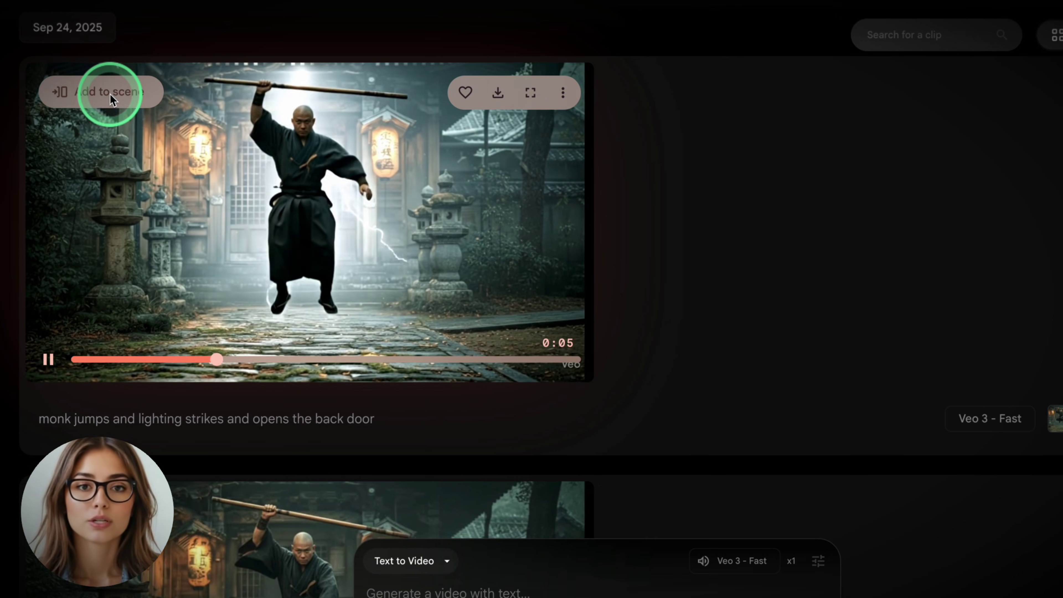
Step: Pause the lightning monk clip and add it to the Scenebuilder timeline, bringing up the continue-scene options
click(110, 115)
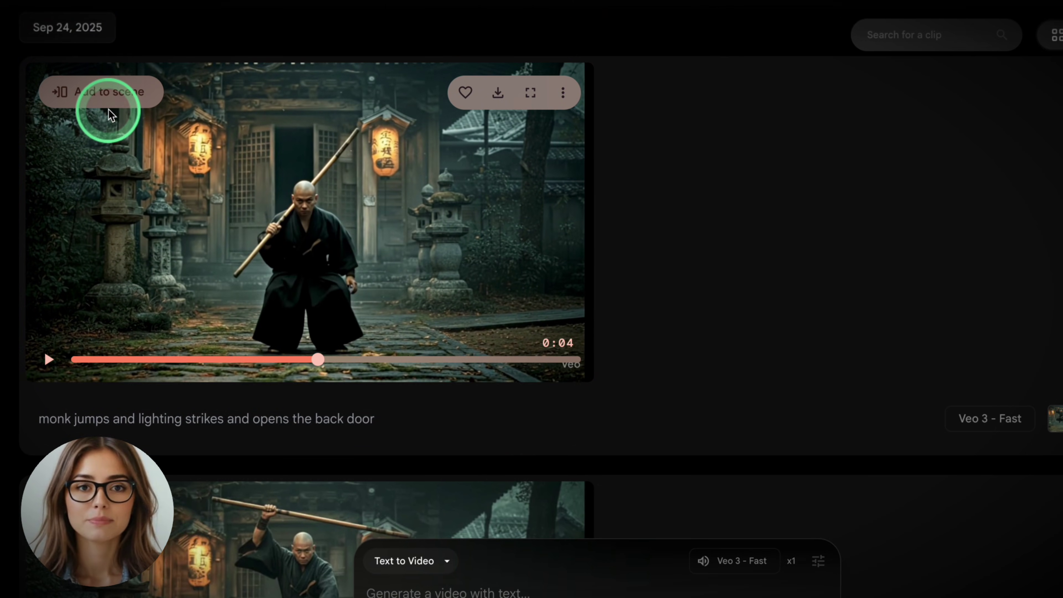
click(115, 96)
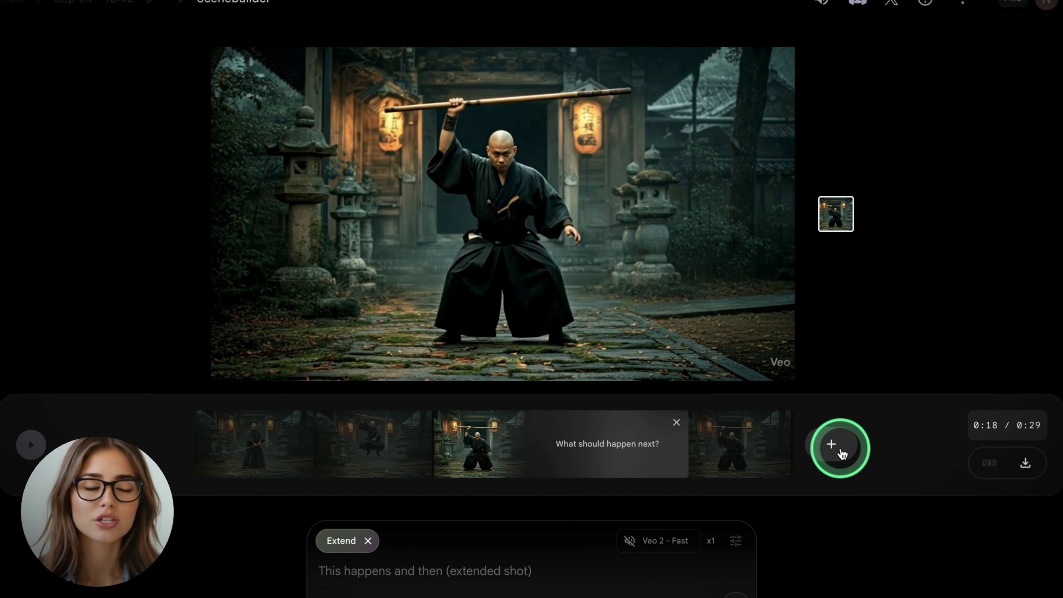
click(839, 449)
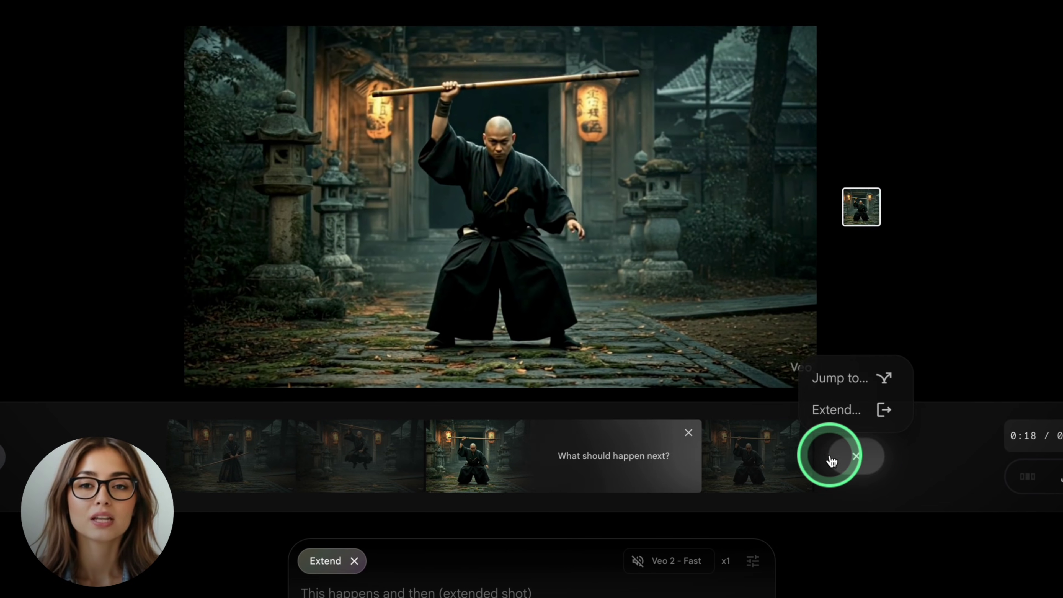
click(672, 419)
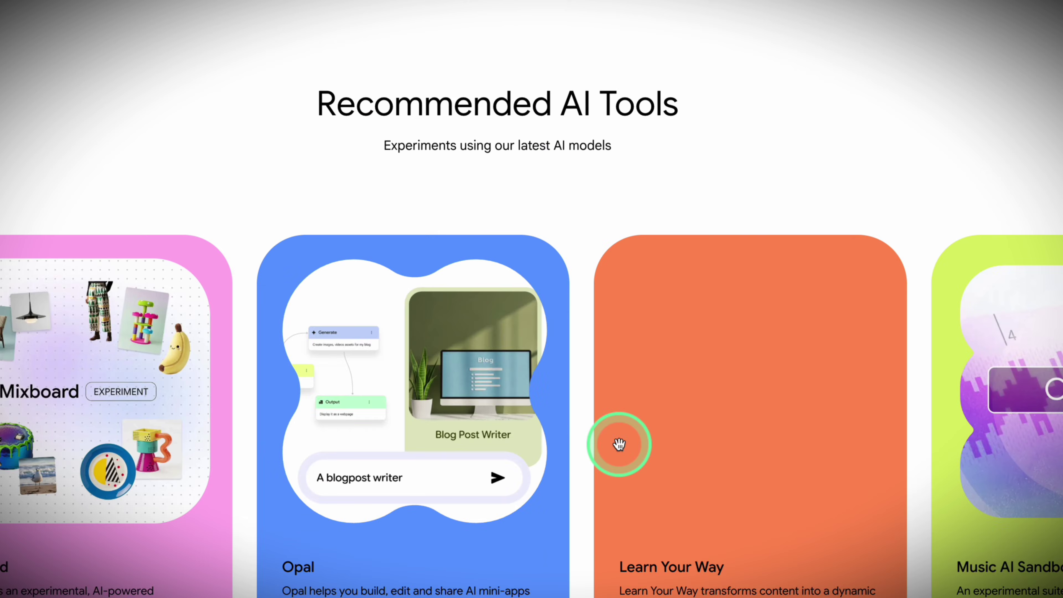
Step: Expand the Google Labs experimental tools list and launch Google Vids
scroll(619, 444, down, 5)
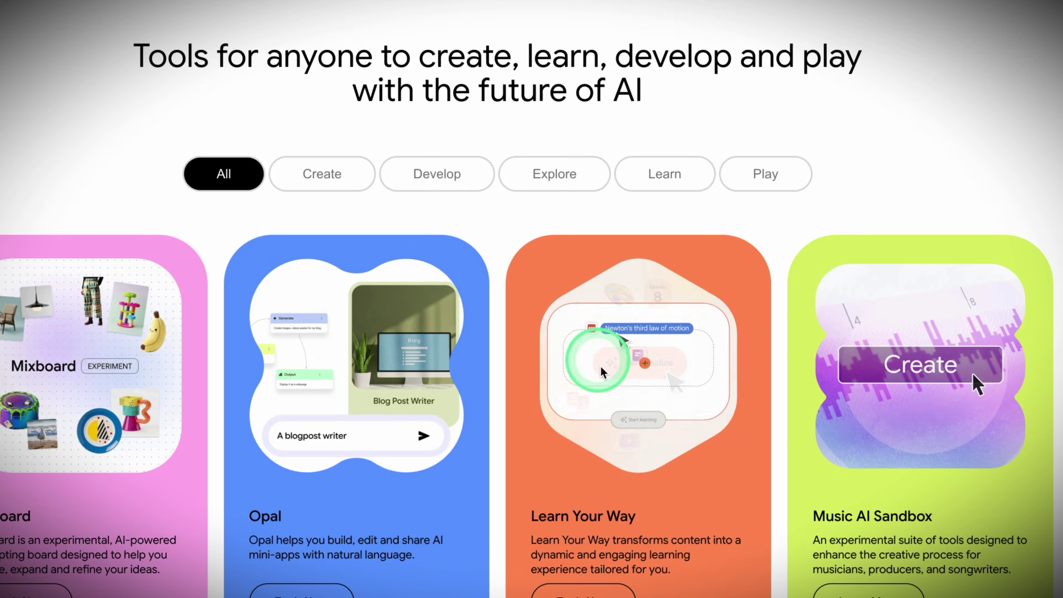
scroll(610, 411, down, 5)
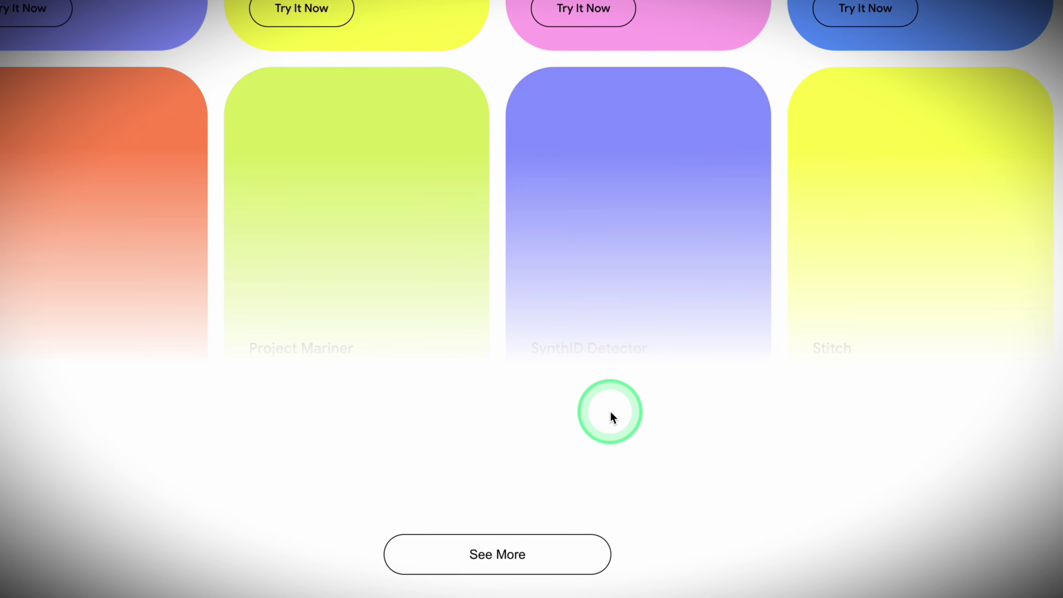
click(574, 477)
scroll(543, 506, down, 15)
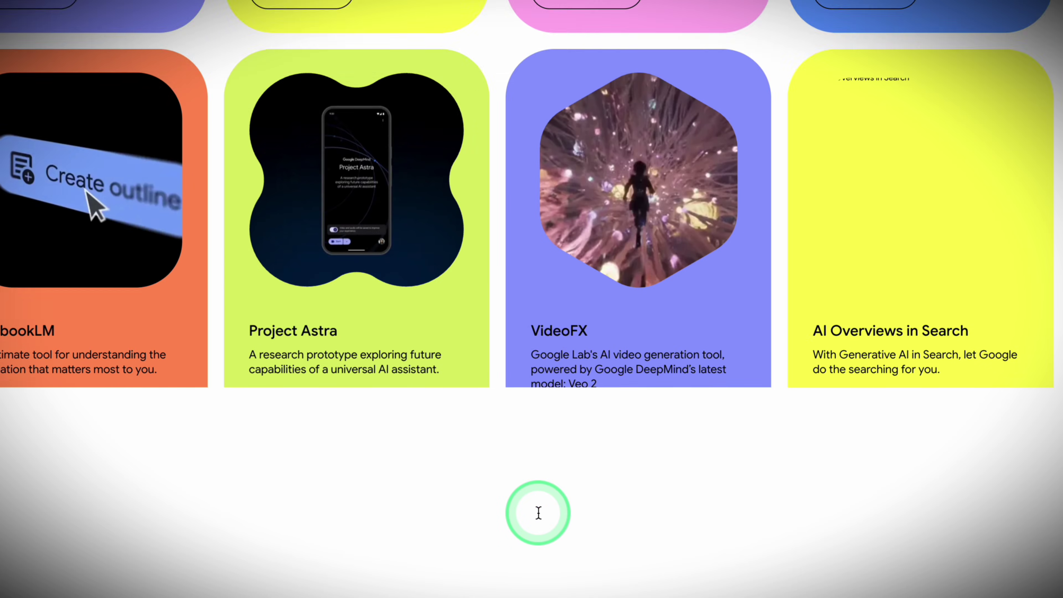
scroll(538, 512, down, 20)
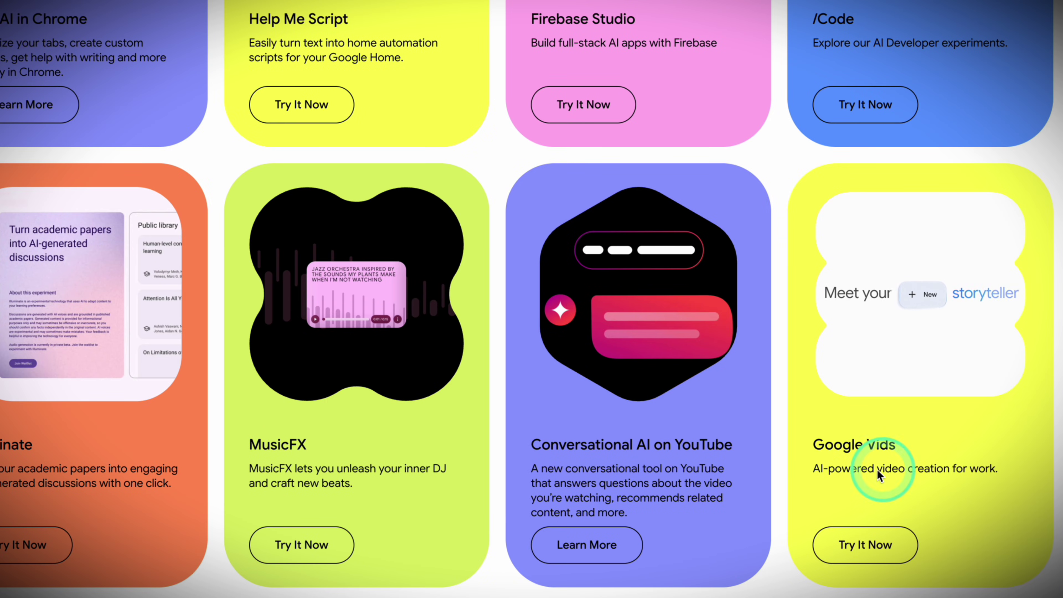
click(872, 544)
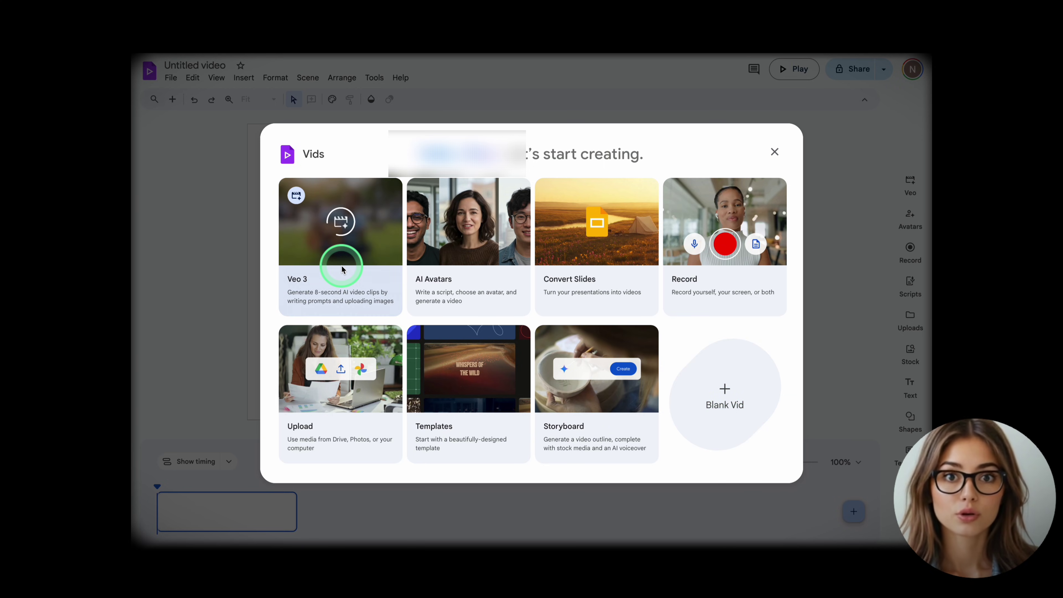
Step: Start with AI video clip generation, then paste the temple courtyard monk prompt into the image generator
click(344, 266)
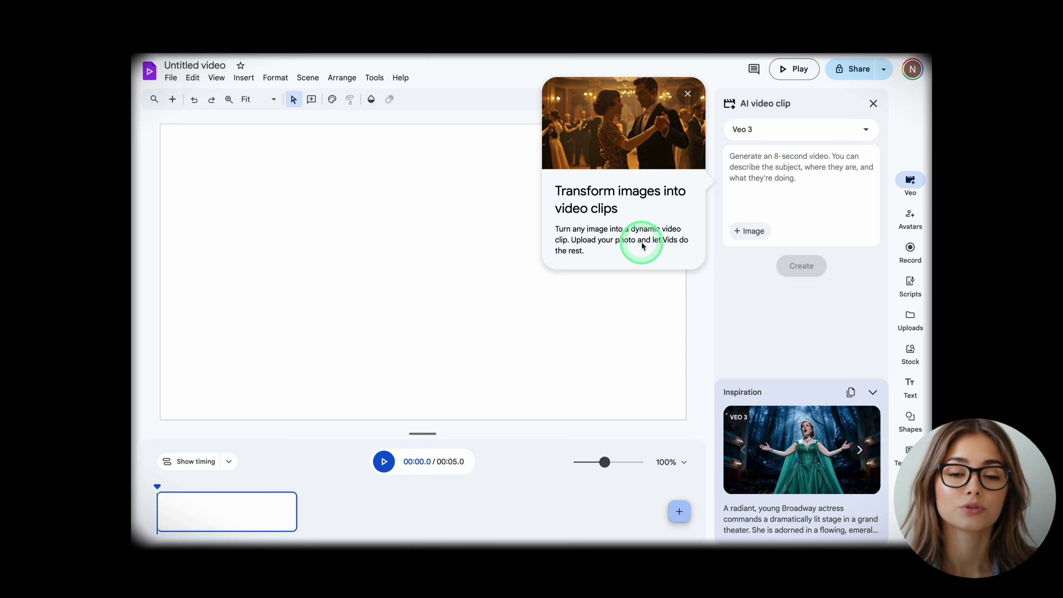
click(244, 77)
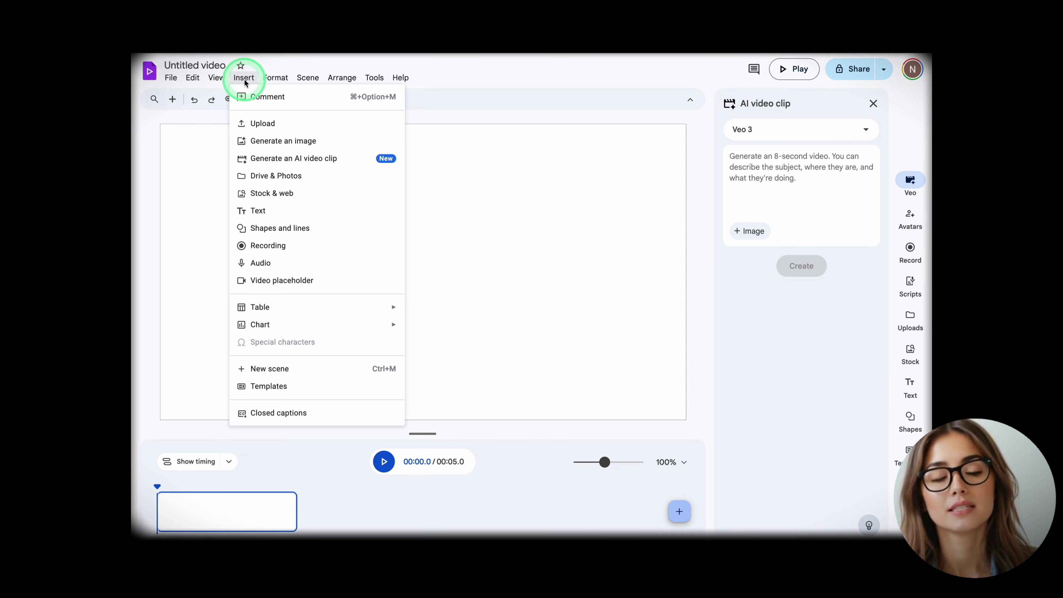
click(267, 139)
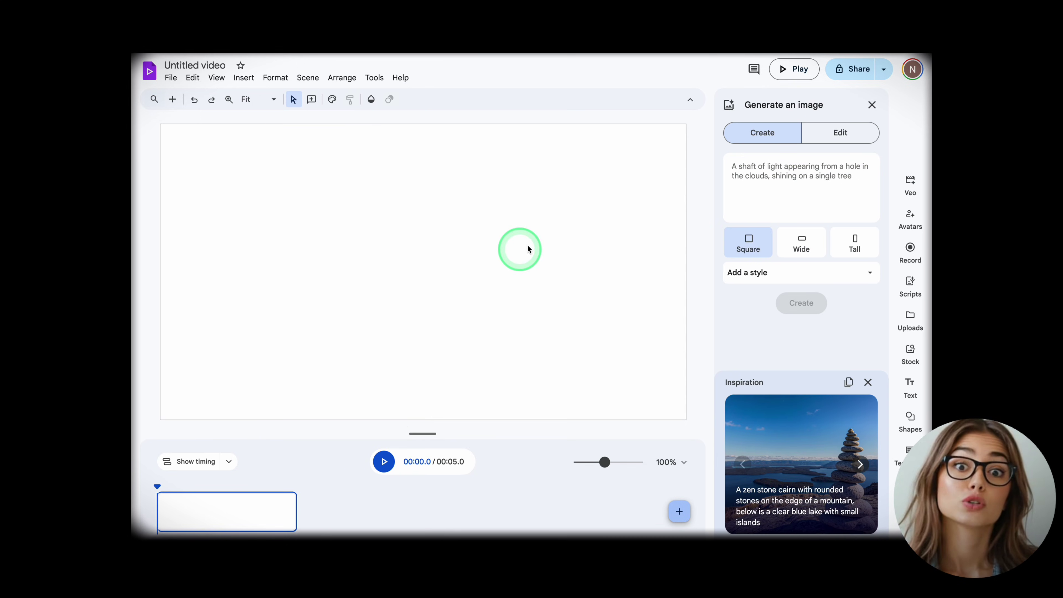
click(752, 173)
key(ctrl+v)
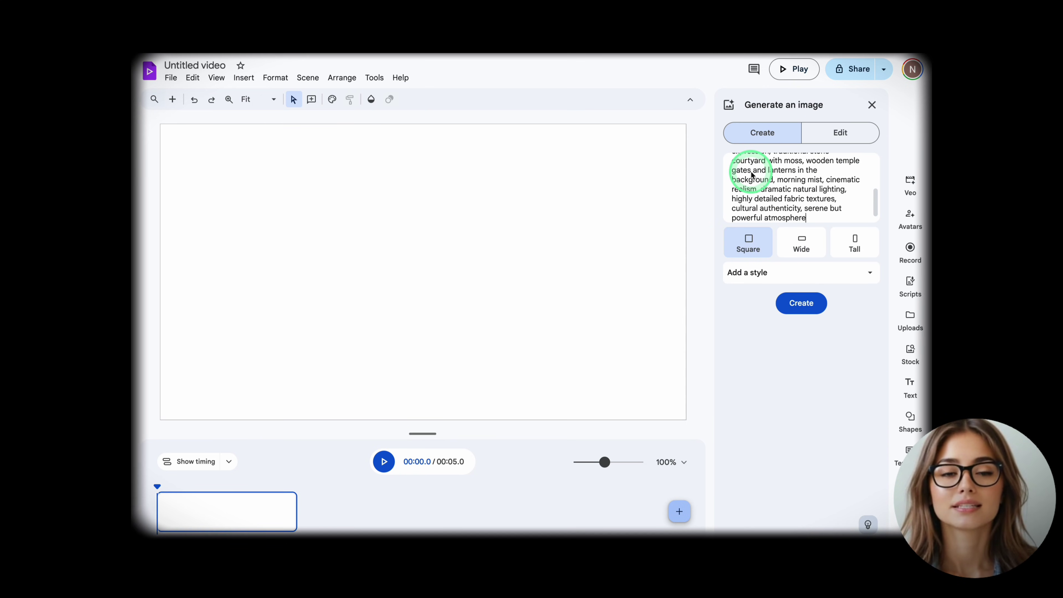
scroll(766, 185, up, 3)
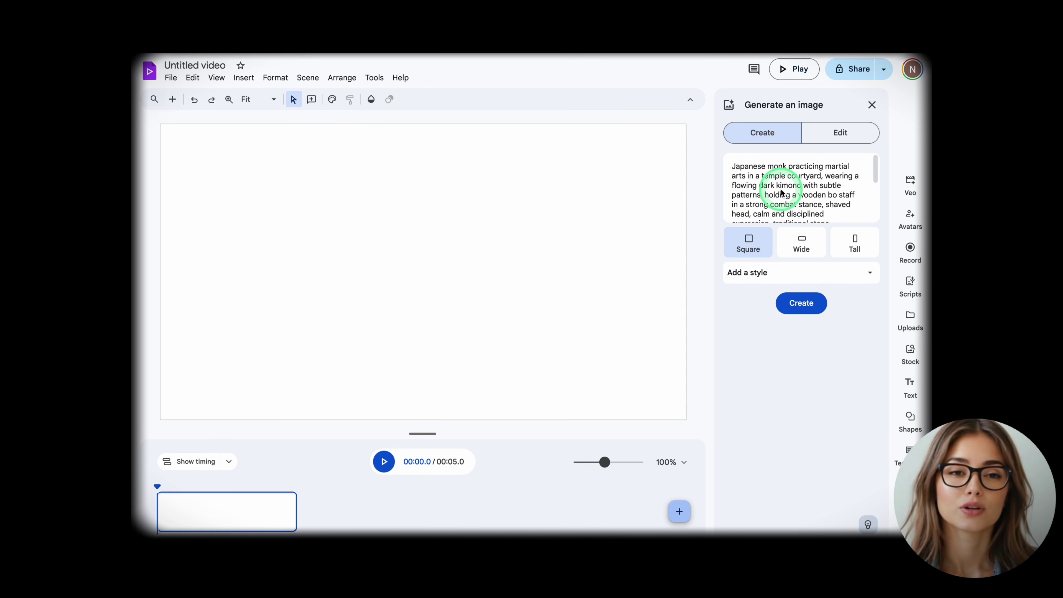
Step: Preview the four generated robot images, settling on the third, and close the image generator
click(731, 376)
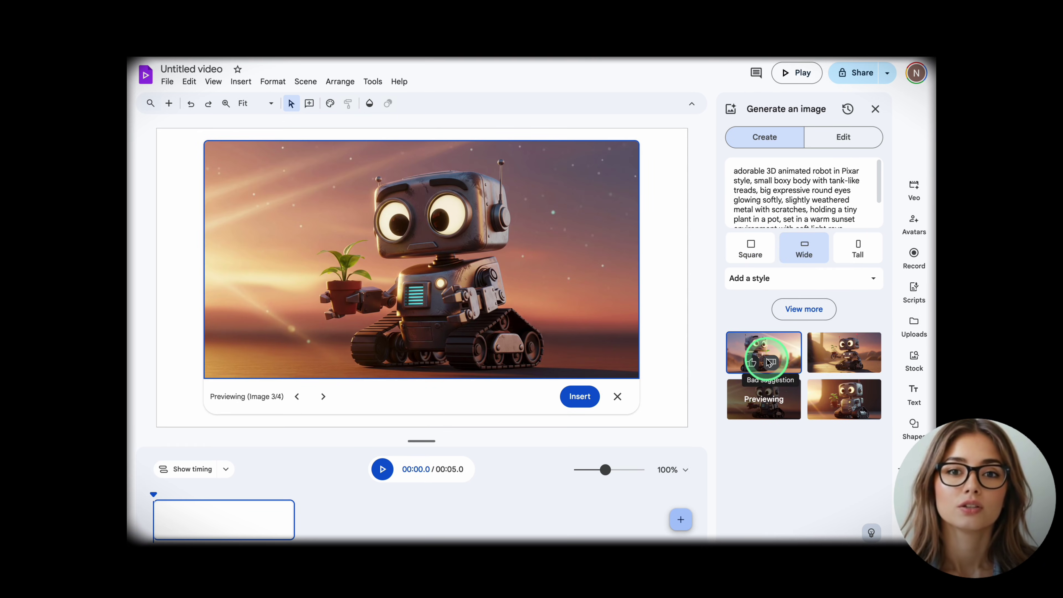
click(761, 354)
click(838, 351)
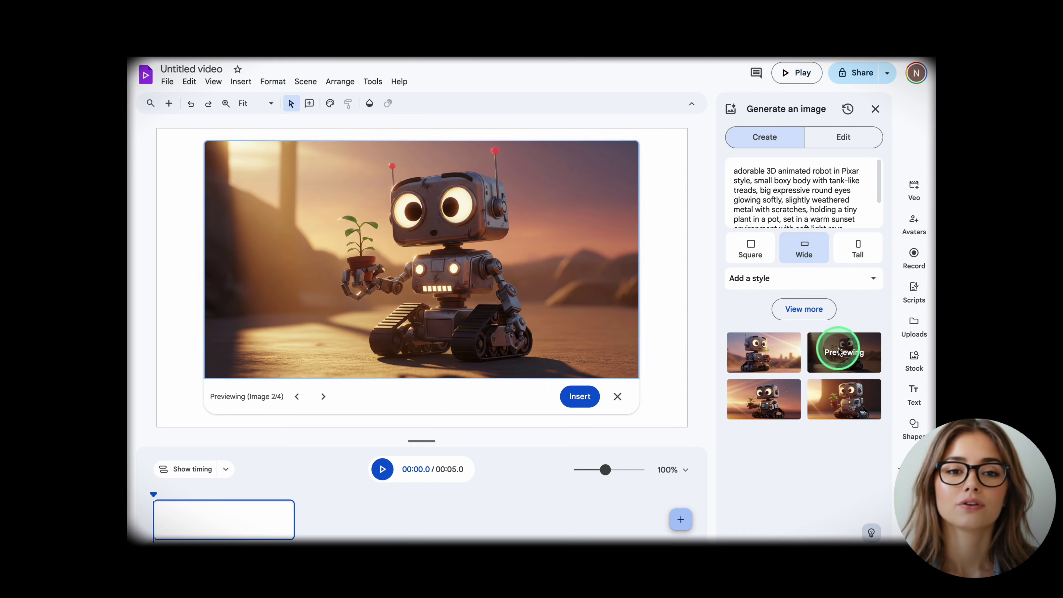
click(843, 392)
click(770, 387)
click(913, 195)
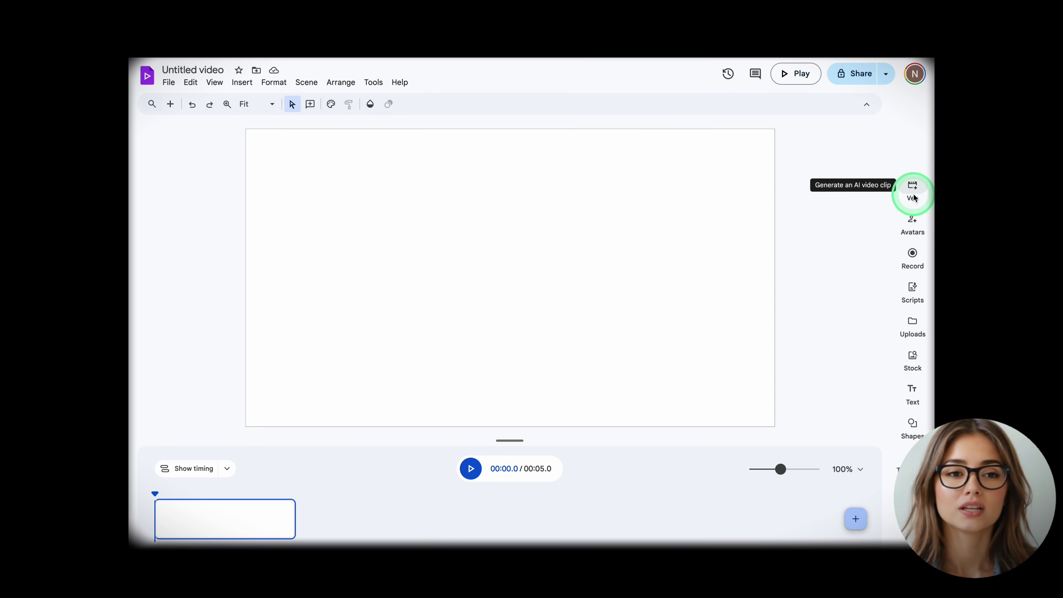
Step: Generate a video clip from the robot image with prompt 'robot puts the plant down and banana tree grows from it. Robot says: go bananas' and insert it
click(914, 195)
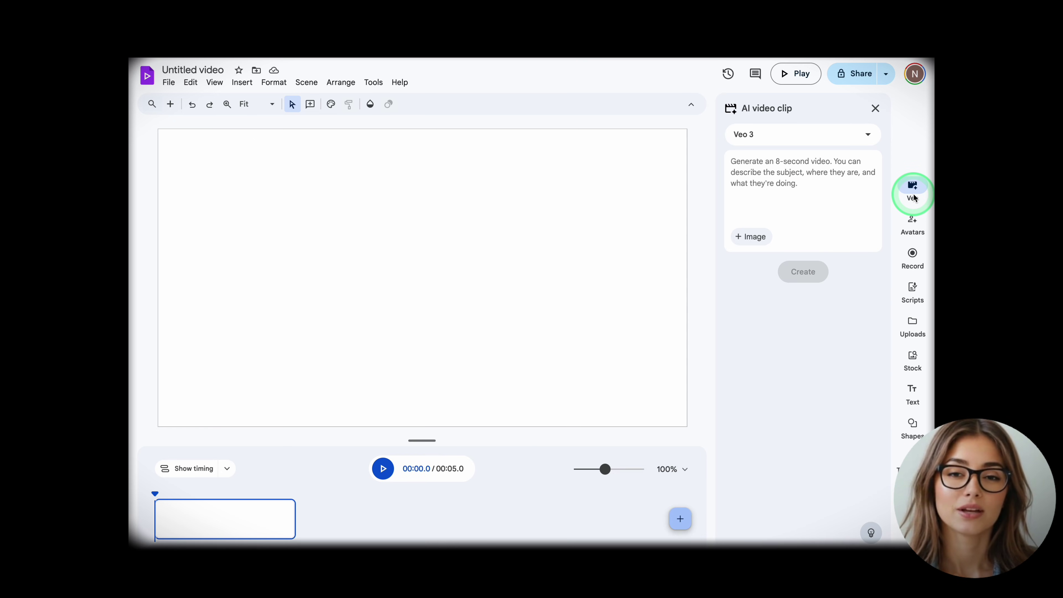
click(847, 145)
click(742, 250)
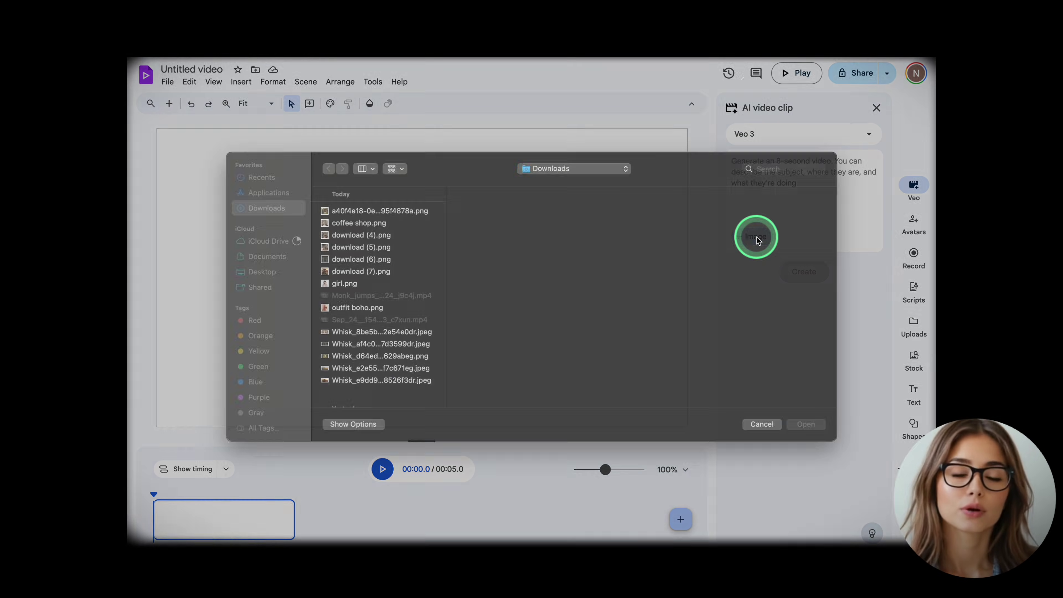
click(802, 442)
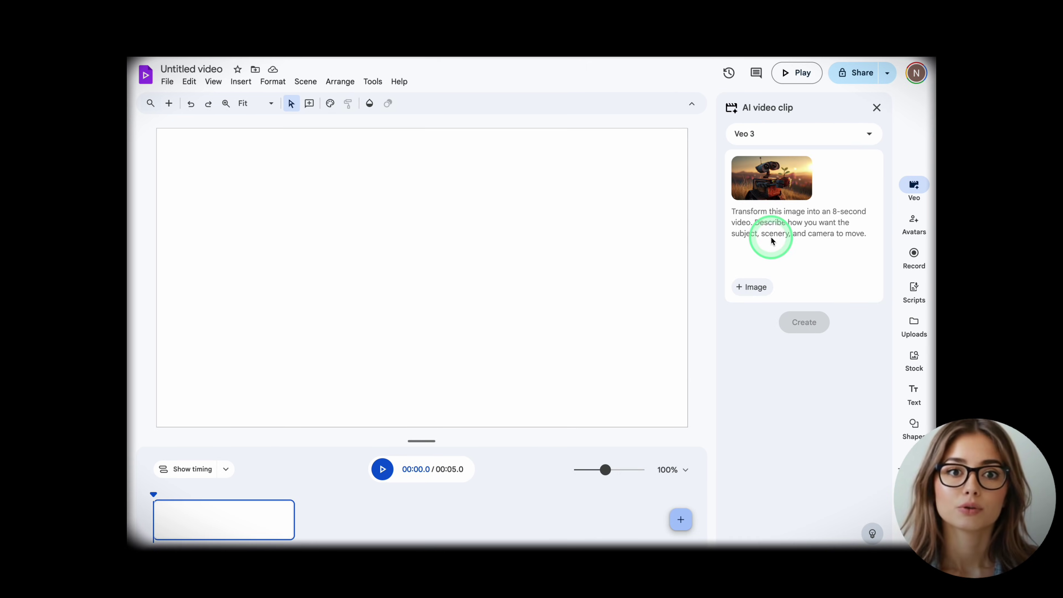
text(robot puts the plant down and banana tree grows from it. Robot says: go bananas)
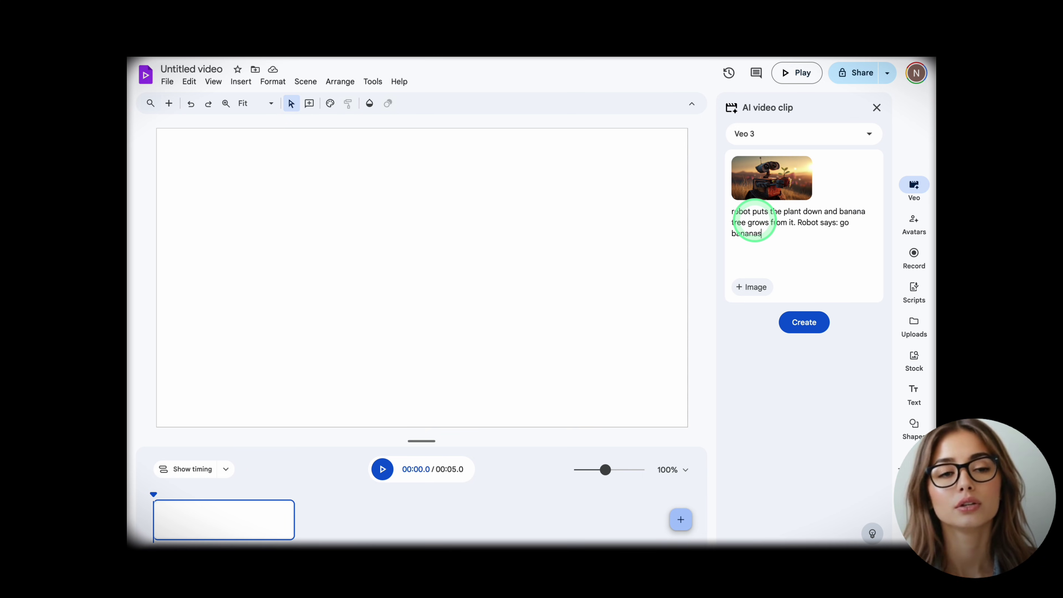
click(804, 322)
click(774, 191)
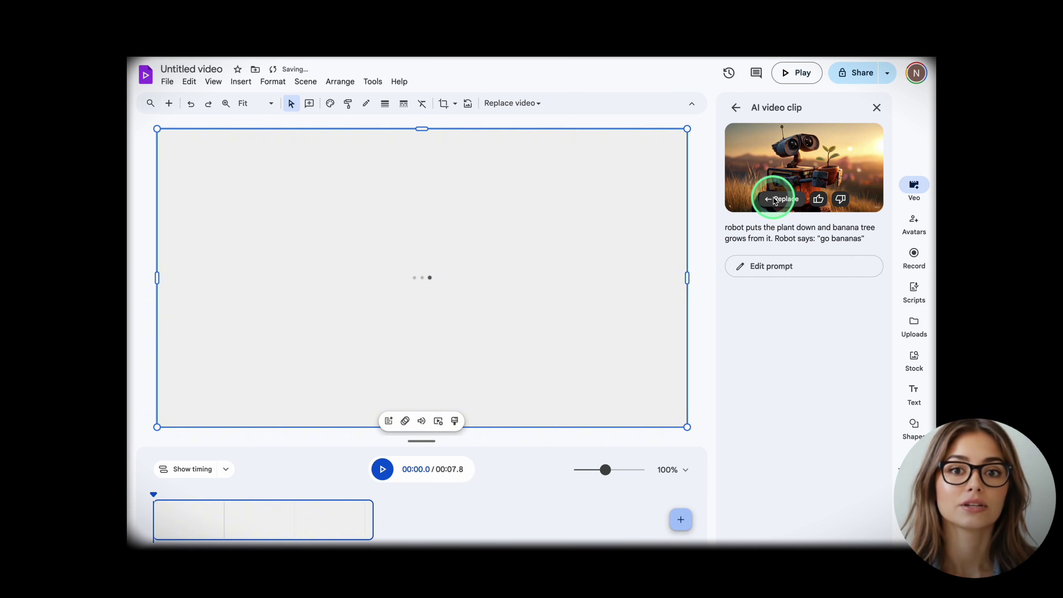
Step: Review the inserted robot clip and check the account's 830 remaining AI credits
click(532, 348)
click(664, 424)
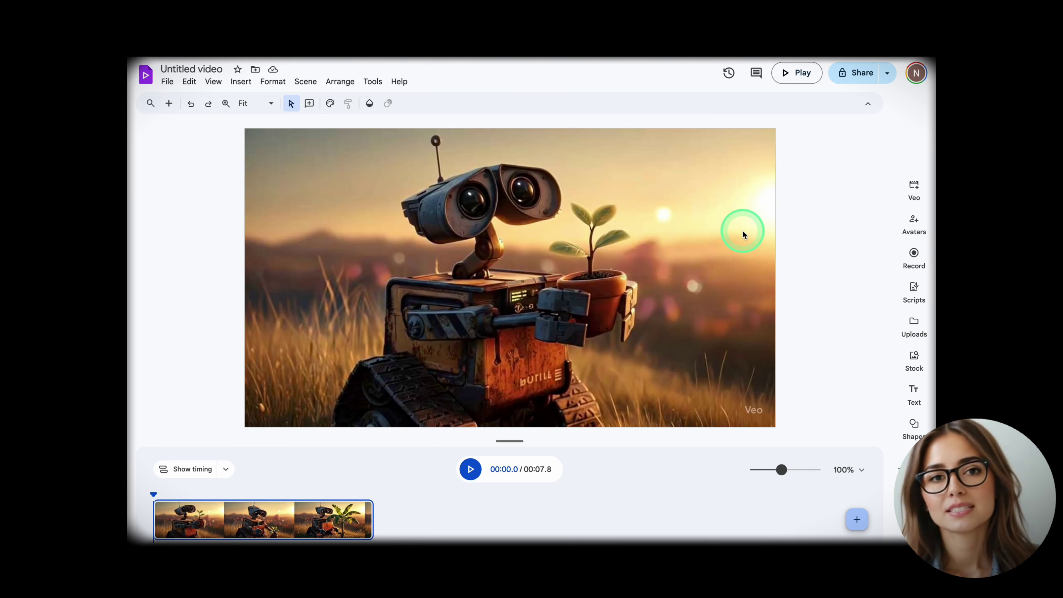
click(167, 83)
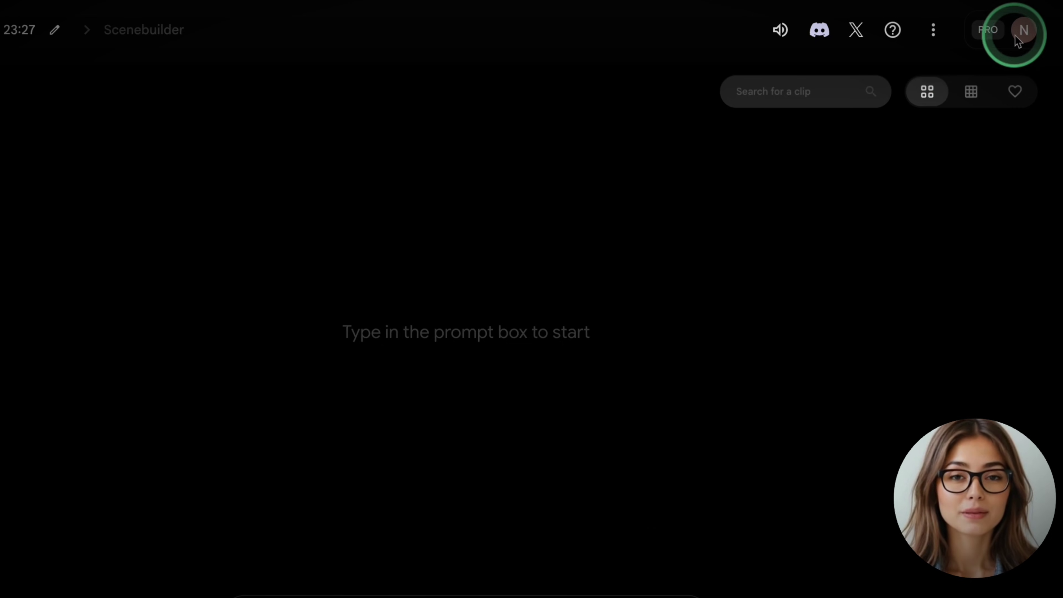
click(1023, 41)
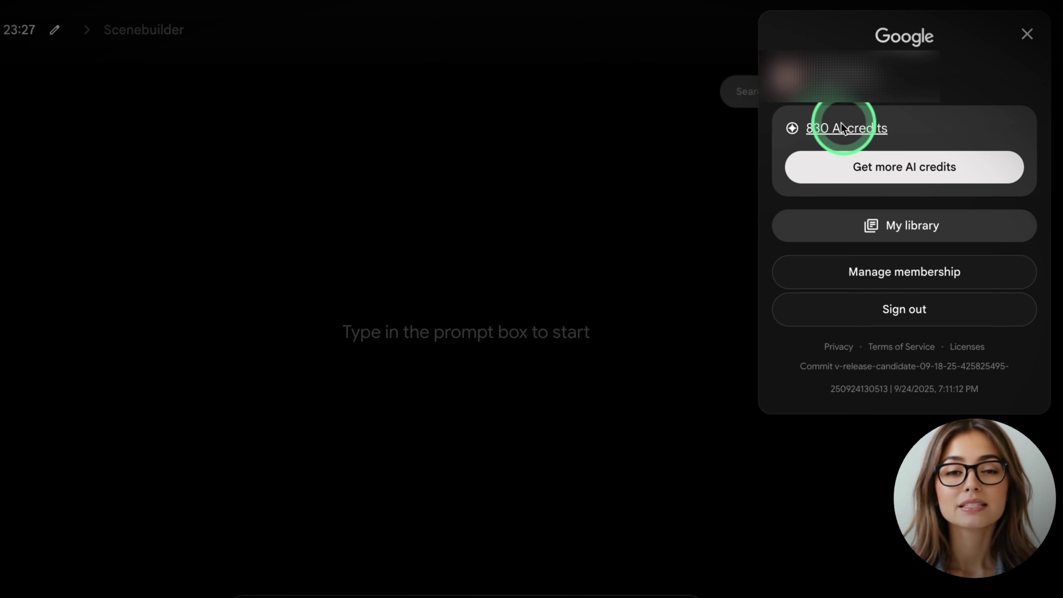